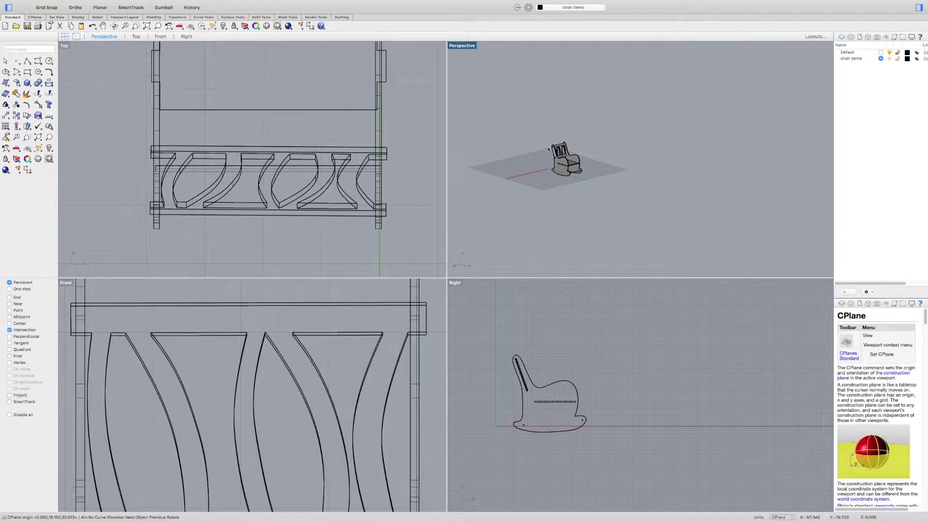
Examine the whole rocking chair model in the Top and Perspective views
{"action": "scroll", "coordinate": [548, 149], "scroll_direction": "up", "scroll_amount": 3}
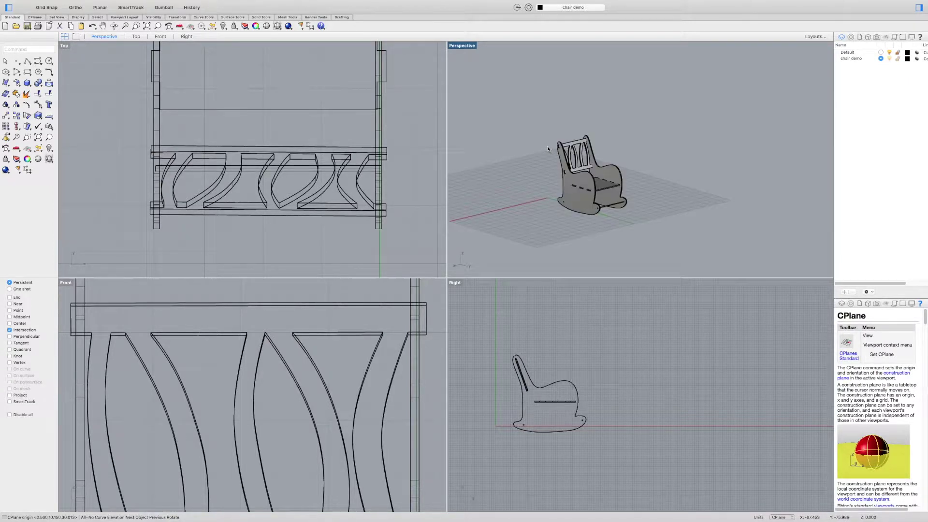
{"action": "scroll", "coordinate": [319, 170], "scroll_direction": "down", "scroll_amount": 5}
{"action": "scroll", "coordinate": [319, 168], "scroll_direction": "up", "scroll_amount": 2}
{"action": "scroll", "coordinate": [319, 169], "scroll_direction": "up", "scroll_amount": 1}
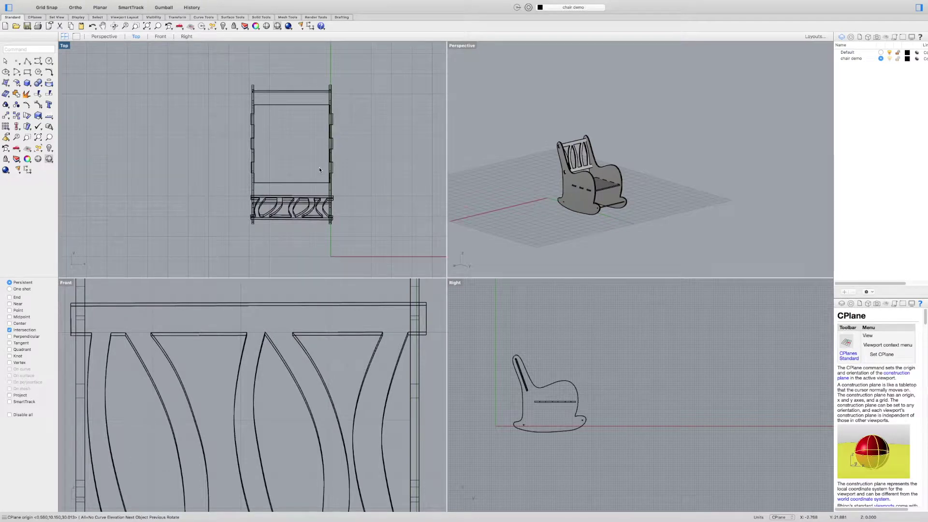
{"action": "scroll", "coordinate": [319, 169], "scroll_direction": "up", "scroll_amount": 1}
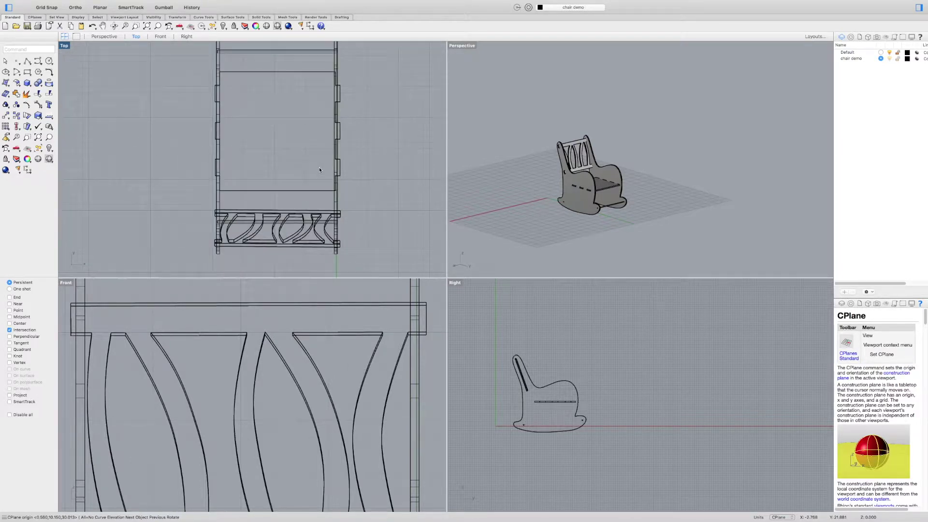
{"action": "scroll", "coordinate": [319, 170], "scroll_direction": "up", "scroll_amount": 1}
{"action": "scroll", "coordinate": [319, 170], "scroll_direction": "down", "scroll_amount": 1}
{"action": "right_click_drag", "start_coordinate": [319, 169], "coordinate": [291, 179]}
{"action": "scroll", "coordinate": [292, 180], "scroll_direction": "down", "scroll_amount": 1}
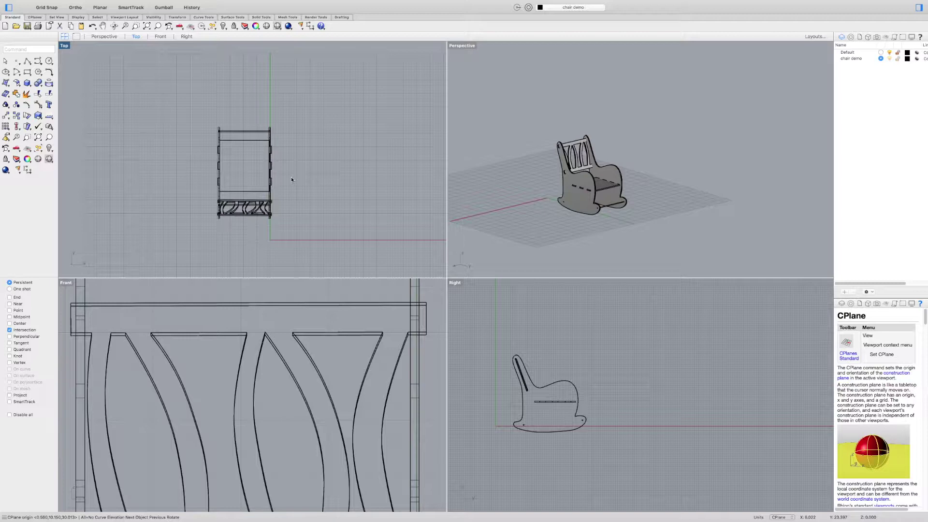
{"action": "scroll", "coordinate": [287, 181], "scroll_direction": "up", "scroll_amount": 5}
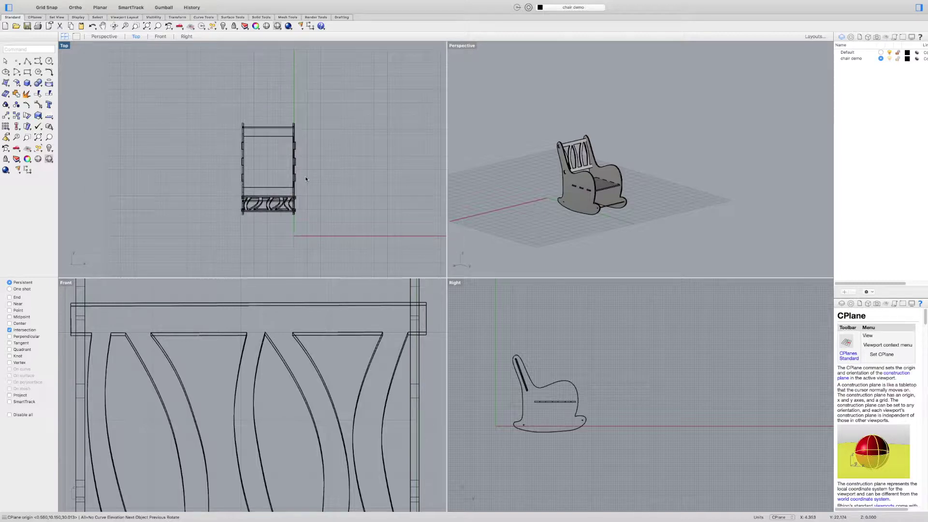
{"action": "scroll", "coordinate": [283, 191], "scroll_direction": "down", "scroll_amount": 5}
{"action": "scroll", "coordinate": [279, 200], "scroll_direction": "up", "scroll_amount": 4}
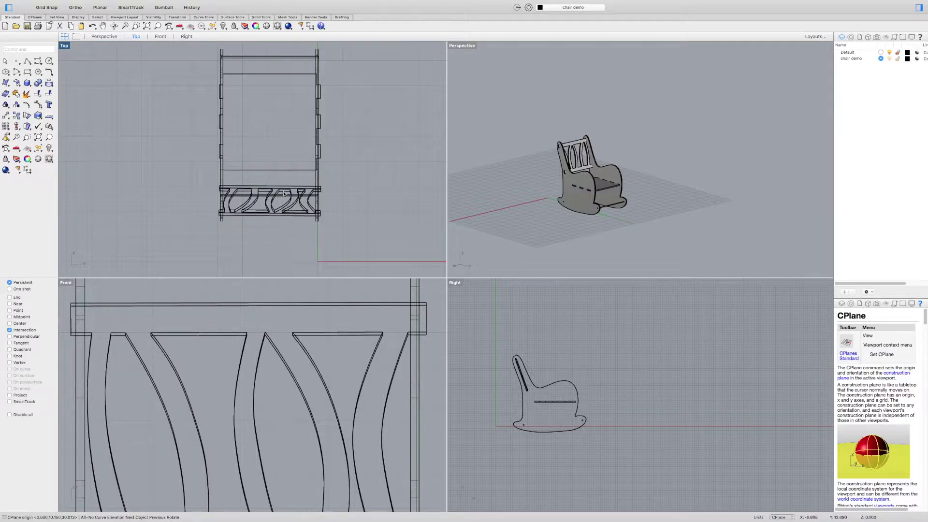
{"action": "right_click_drag", "start_coordinate": [489, 197], "coordinate": [523, 205]}
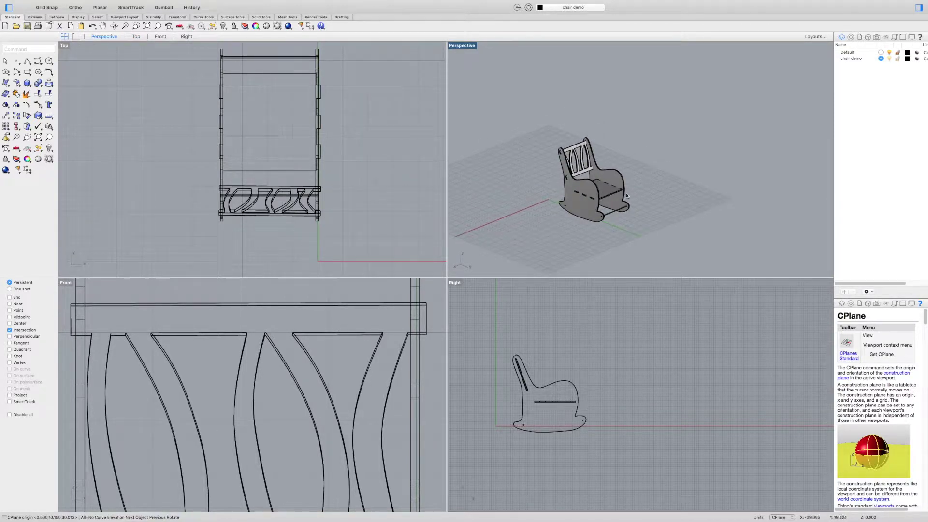
{"action": "right_click_drag", "start_coordinate": [639, 192], "coordinate": [647, 175]}
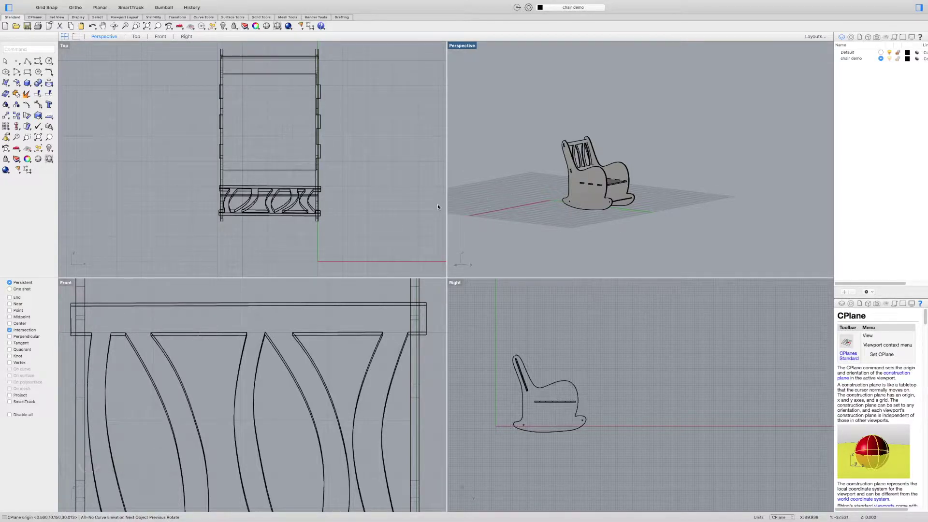
Examine how the slatted back panel lines up with the chair's two side panels
{"action": "scroll", "coordinate": [303, 221], "scroll_direction": "up", "scroll_amount": 6}
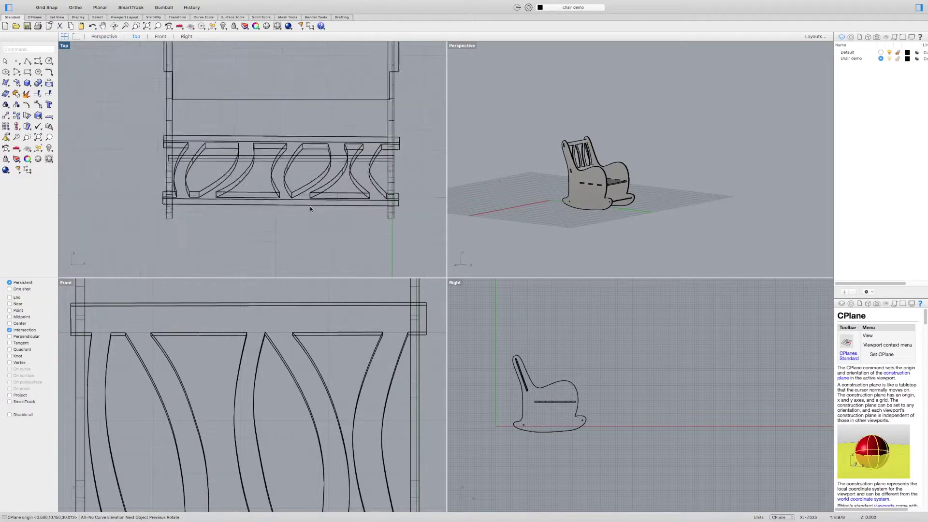
{"action": "right_click_drag", "start_coordinate": [315, 196], "coordinate": [306, 215]}
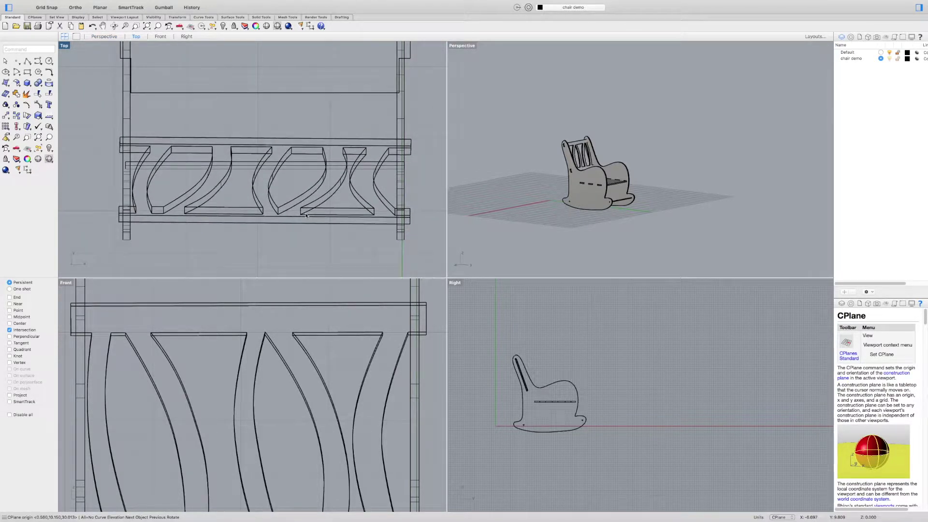
{"action": "left_click", "coordinate": [303, 218]}
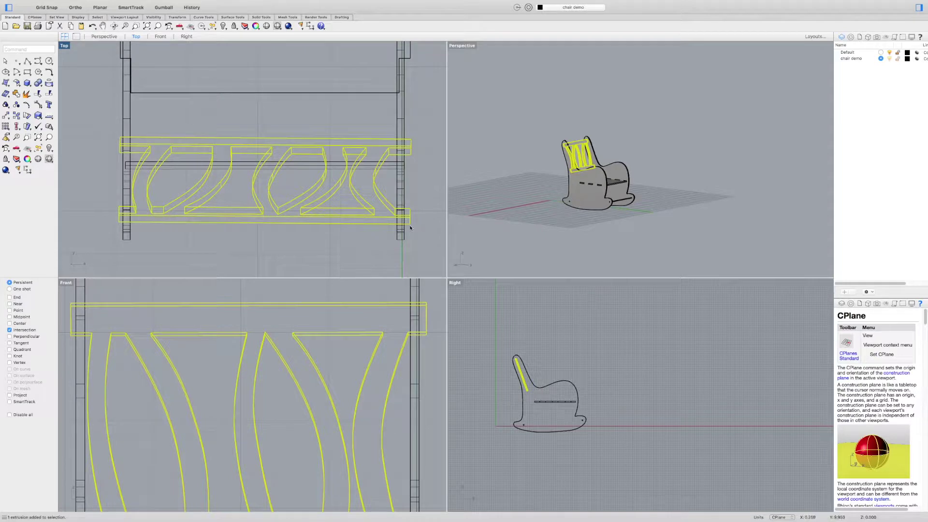
{"action": "scroll", "coordinate": [571, 152], "scroll_direction": "up", "scroll_amount": 4}
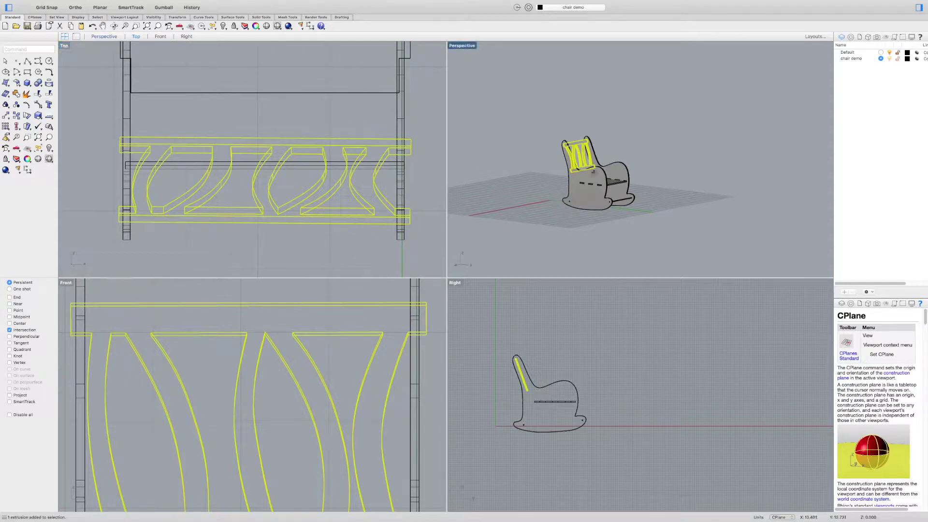
{"action": "scroll", "coordinate": [571, 152], "scroll_direction": "up", "scroll_amount": 5}
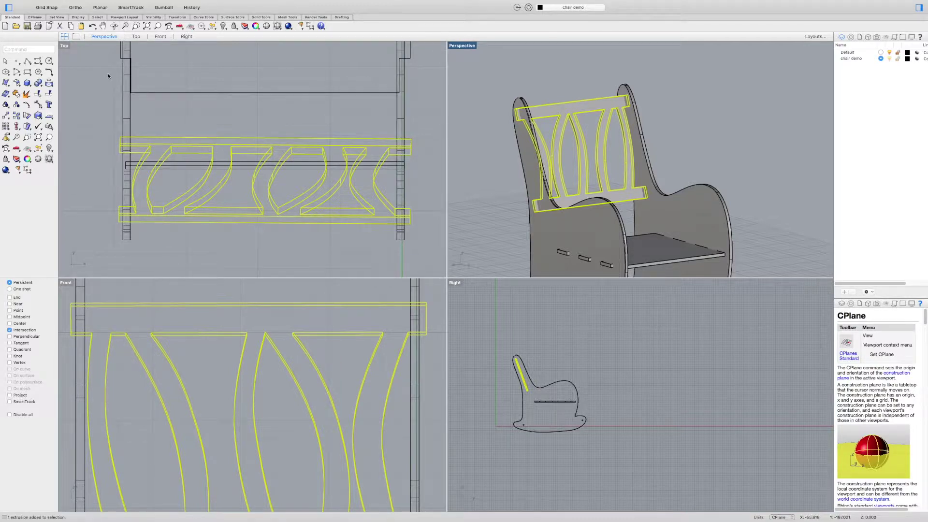
{"action": "left_click", "coordinate": [126, 78]}
{"action": "left_click", "coordinate": [400, 116]}
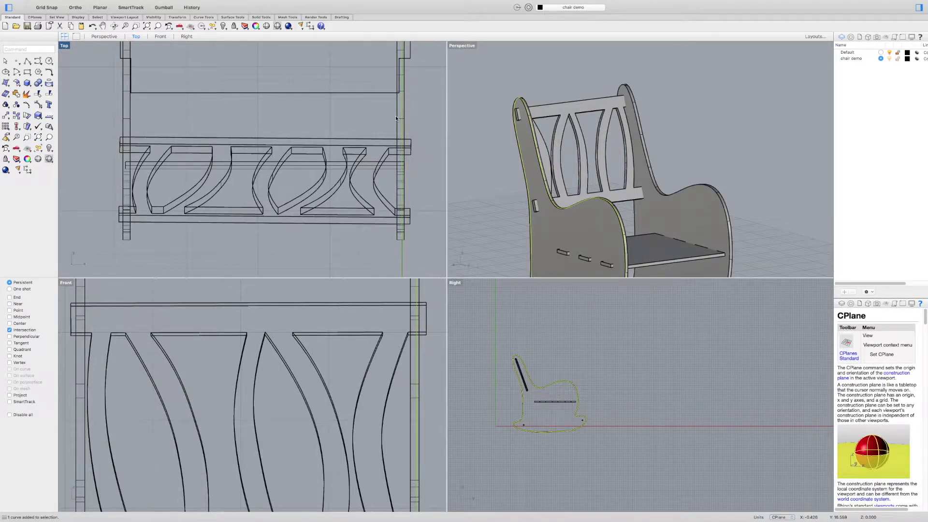
{"action": "left_click", "coordinate": [395, 117]}
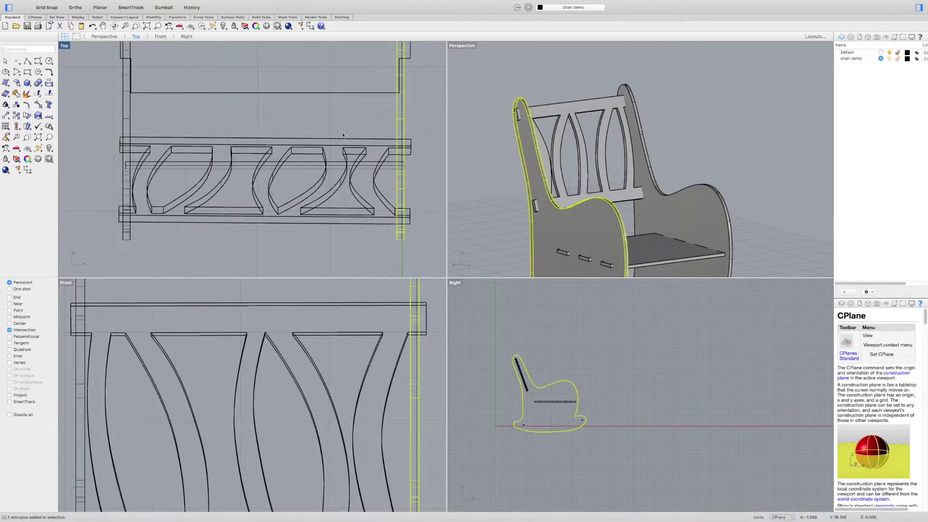
Rotate the slatted back panel in the Top view about its lower right corner, aligning its long lower edge horizontally with Ortho
{"action": "left_click", "coordinate": [202, 213]}
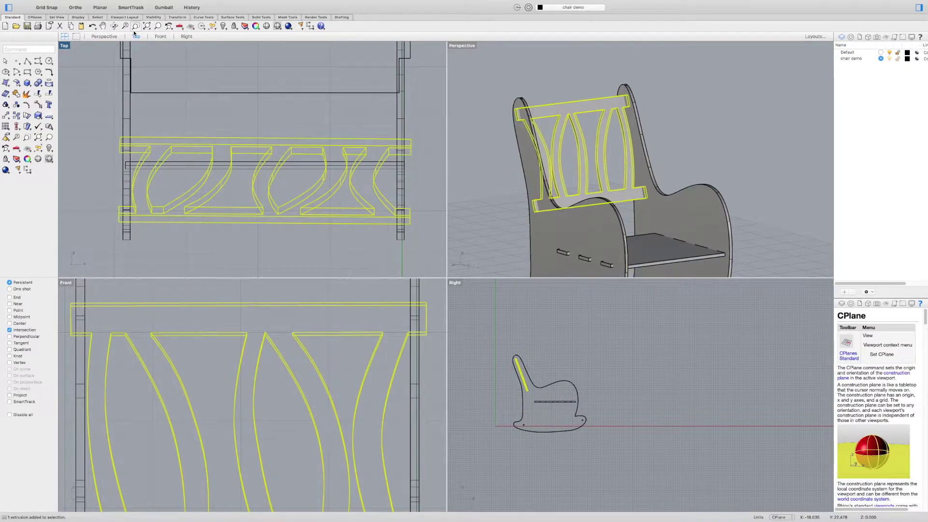
{"action": "left_click", "coordinate": [222, 4]}
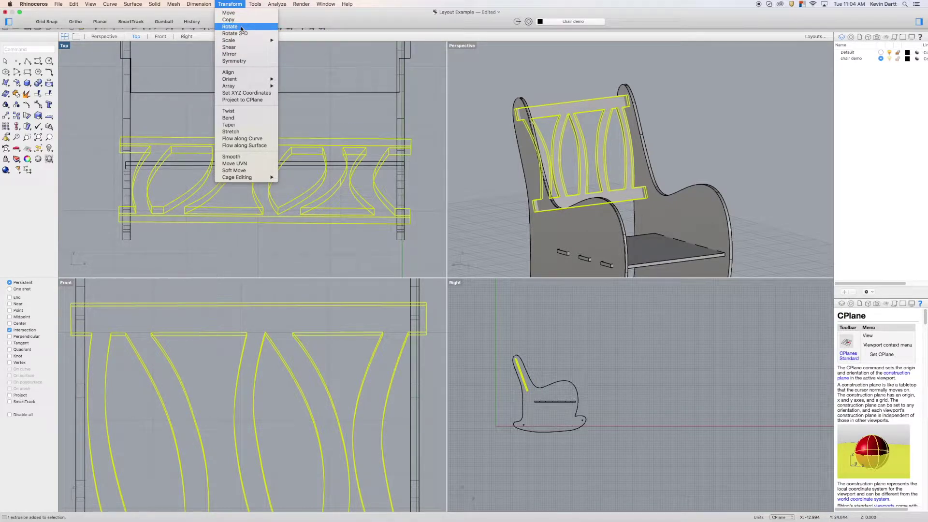
{"action": "left_click", "coordinate": [241, 26]}
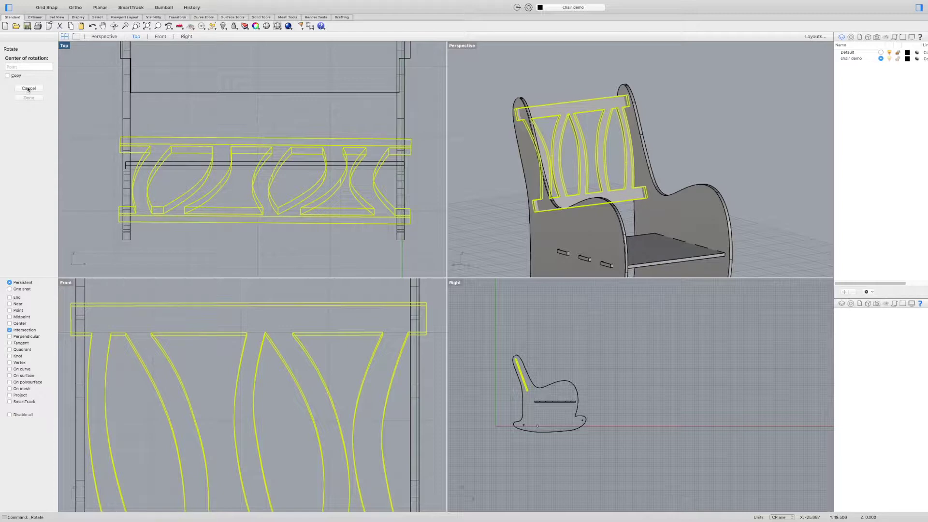
{"action": "left_click", "coordinate": [410, 224]}
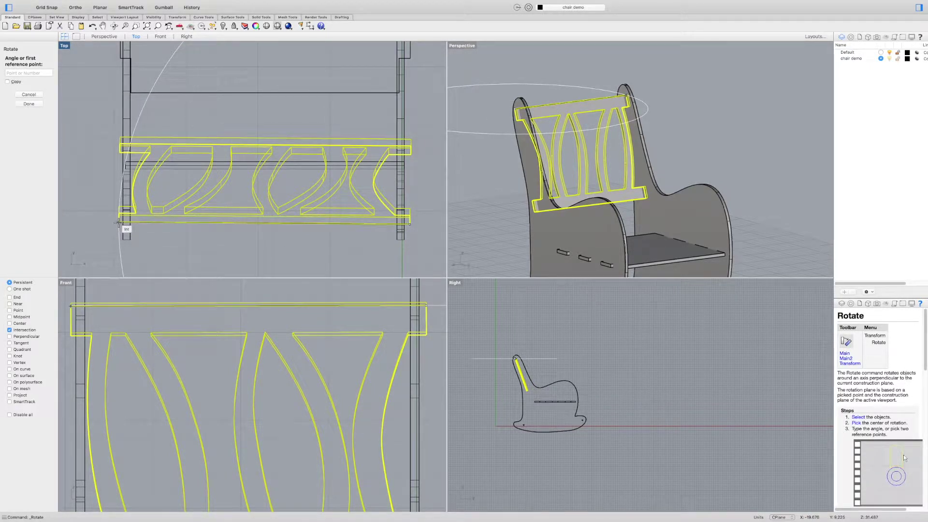
{"action": "left_click", "coordinate": [119, 223]}
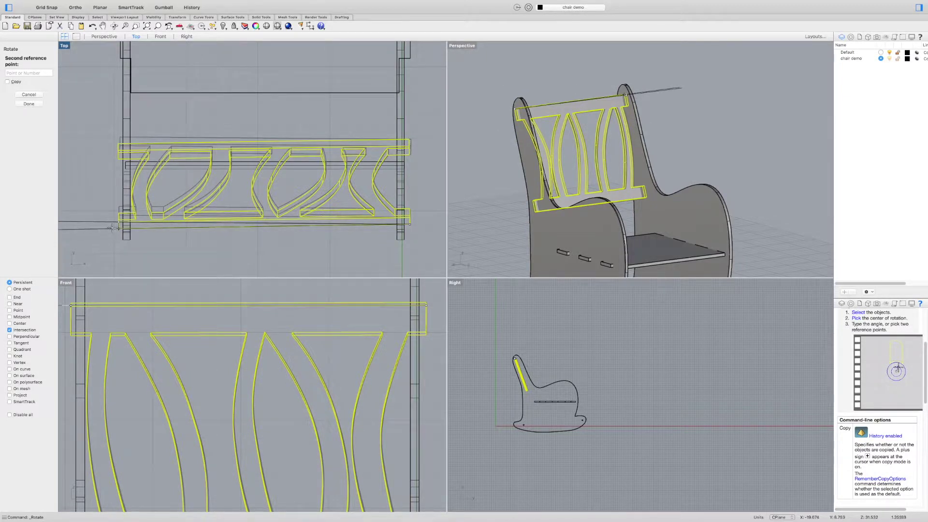
{"action": "key", "text": "shift"}
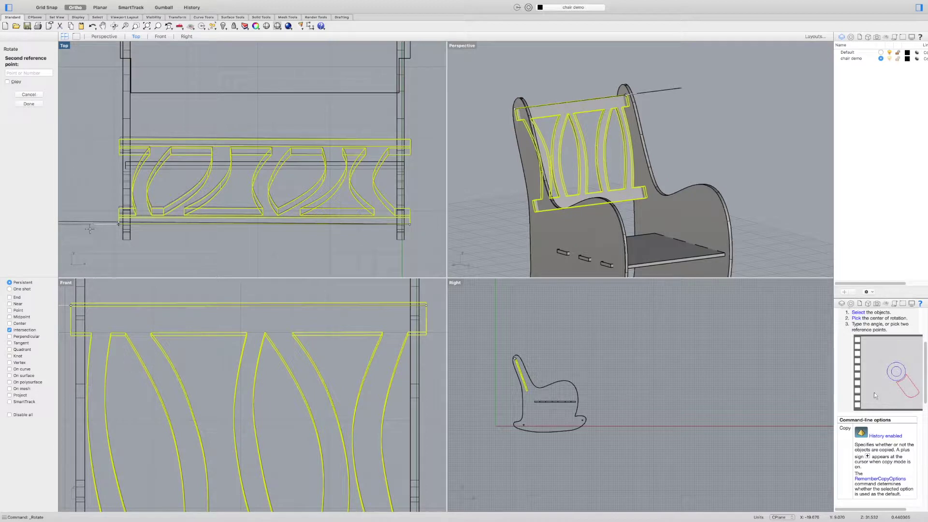
{"action": "scroll", "coordinate": [89, 229], "scroll_direction": "down", "scroll_amount": 6}
{"action": "scroll", "coordinate": [124, 234], "scroll_direction": "up", "scroll_amount": 4}
{"action": "scroll", "coordinate": [125, 234], "scroll_direction": "up", "scroll_amount": 2}
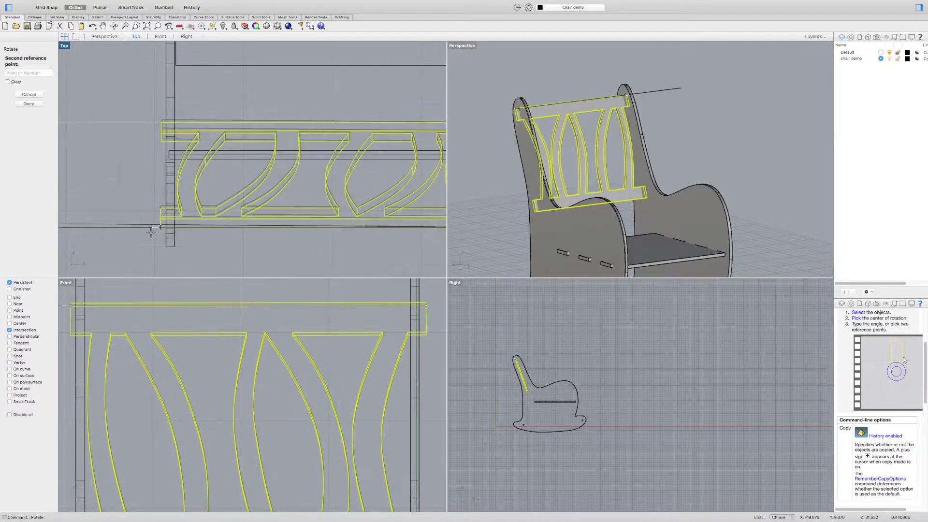
{"action": "mouse_move", "coordinate": [145, 229]}
{"action": "right_mouse_down"}
{"action": "mouse_move", "coordinate": [96, 230]}
{"action": "mouse_move", "coordinate": [143, 229]}
{"action": "right_mouse_up"}
{"action": "scroll", "coordinate": [143, 229], "scroll_direction": "up", "scroll_amount": 6}
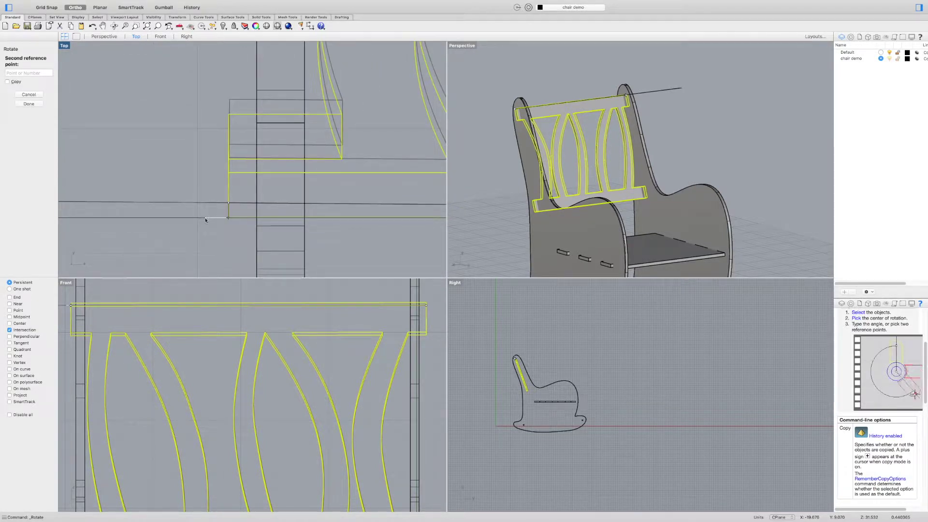
{"action": "key", "text": "Escape"}
Examine how the seat's tabs fit into the side panels in the Front and Perspective views
{"action": "scroll", "coordinate": [205, 217], "scroll_direction": "down", "scroll_amount": 6}
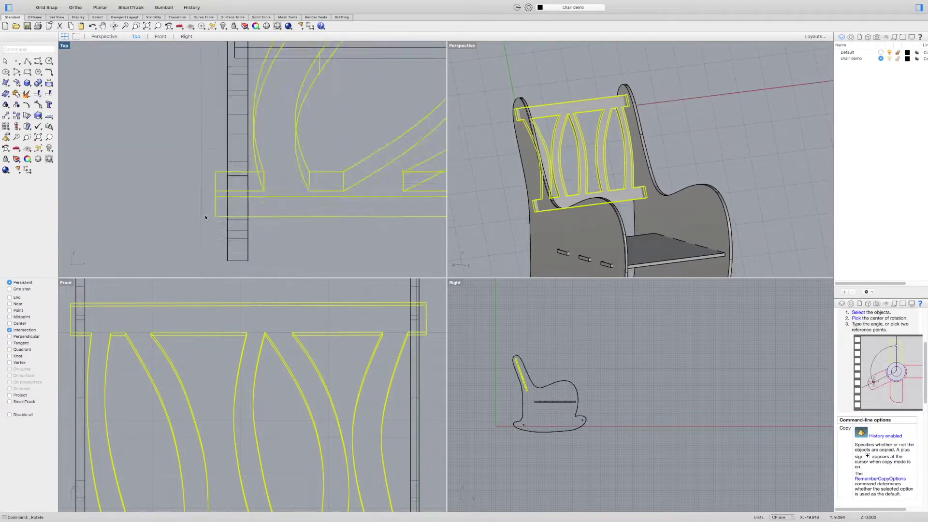
{"action": "right_click_drag", "start_coordinate": [301, 197], "coordinate": [182, 200]}
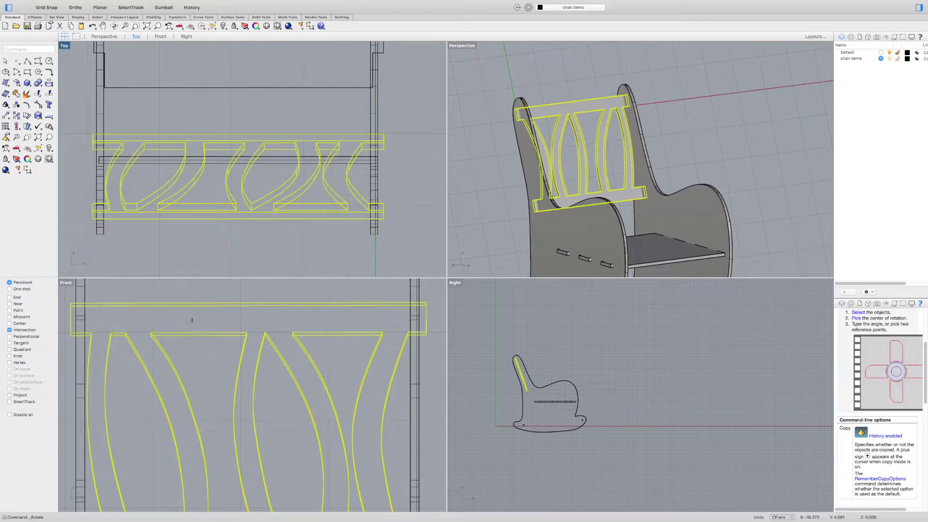
{"action": "left_click", "coordinate": [201, 294]}
{"action": "scroll", "coordinate": [201, 294], "scroll_direction": "down", "scroll_amount": 3}
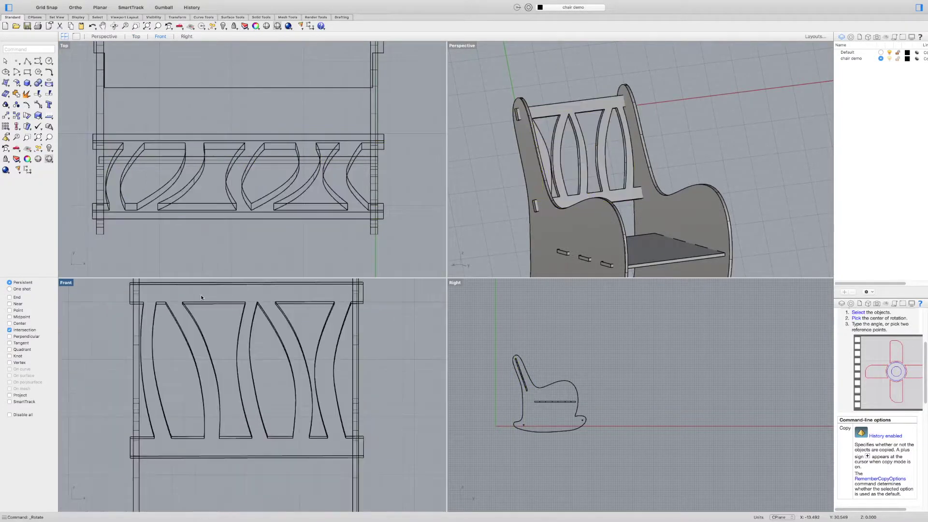
{"action": "scroll", "coordinate": [183, 366], "scroll_direction": "down", "scroll_amount": 4}
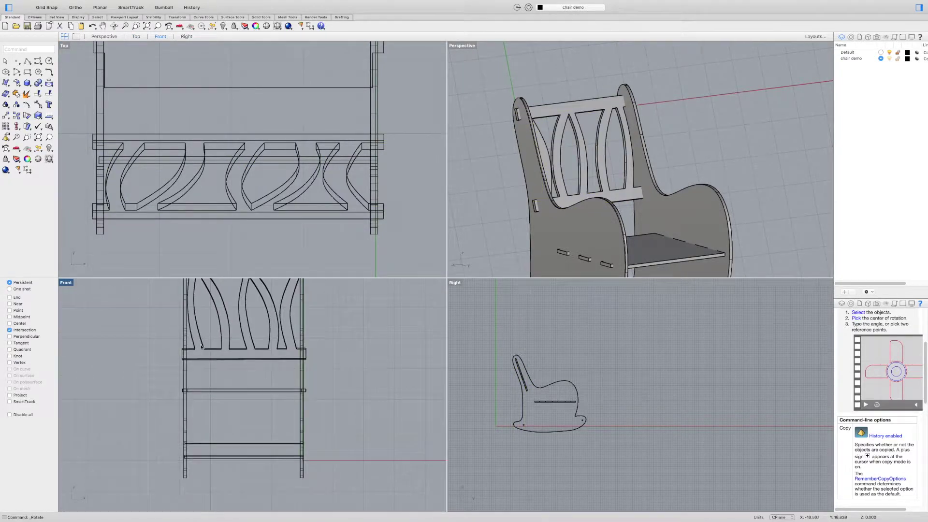
{"action": "scroll", "coordinate": [199, 360], "scroll_direction": "up", "scroll_amount": 6}
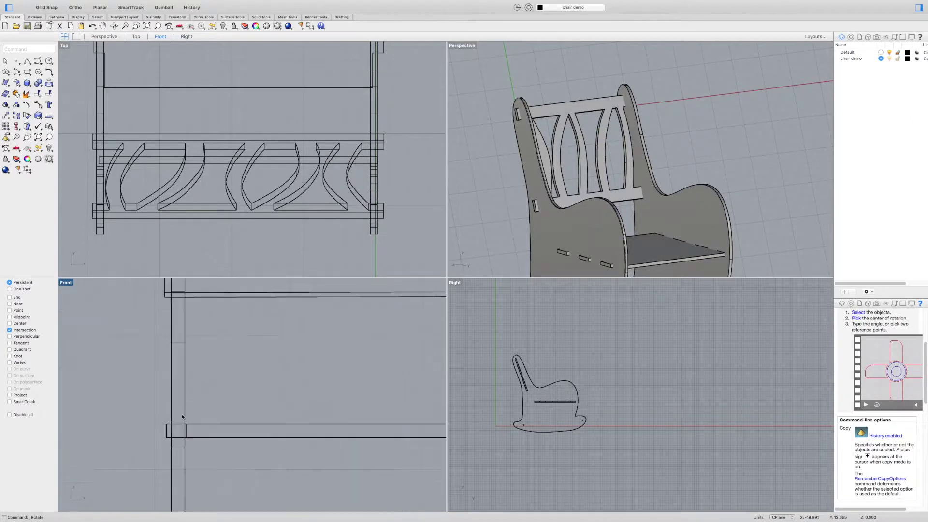
{"action": "scroll", "coordinate": [137, 392], "scroll_direction": "down", "scroll_amount": 5}
{"action": "scroll", "coordinate": [235, 399], "scroll_direction": "up", "scroll_amount": 7}
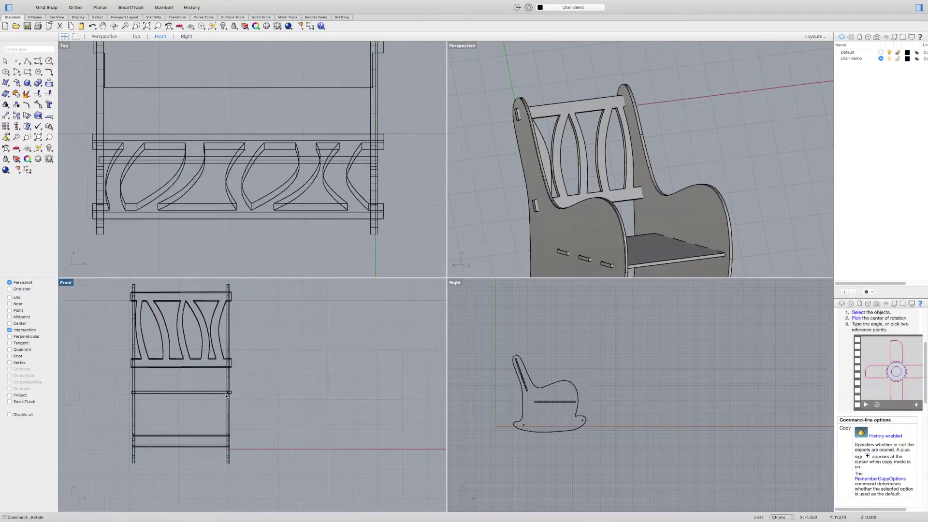
{"action": "scroll", "coordinate": [235, 401], "scroll_direction": "up", "scroll_amount": 3}
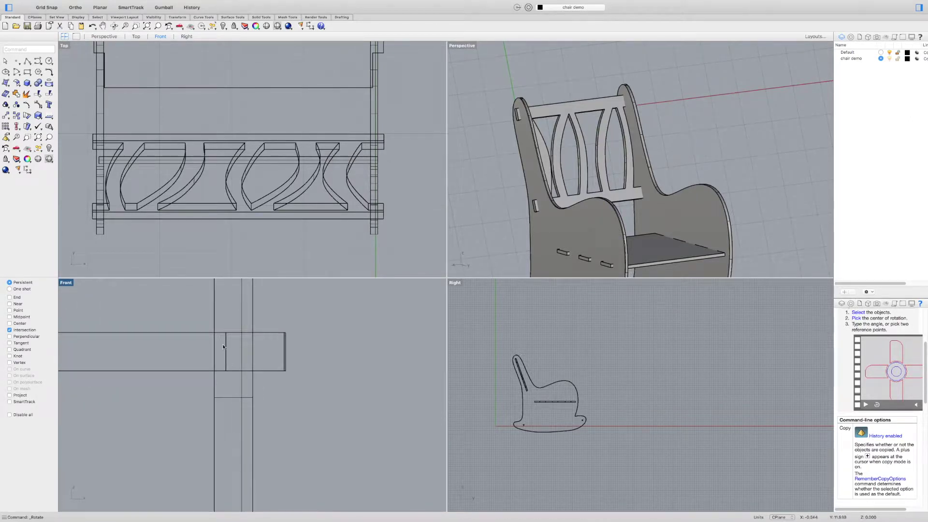
{"action": "left_click", "coordinate": [189, 333]}
{"action": "right_click_drag", "start_coordinate": [592, 227], "coordinate": [576, 205]}
{"action": "scroll", "coordinate": [576, 205], "scroll_direction": "up", "scroll_amount": 5}
{"action": "scroll", "coordinate": [577, 205], "scroll_direction": "up", "scroll_amount": 6}
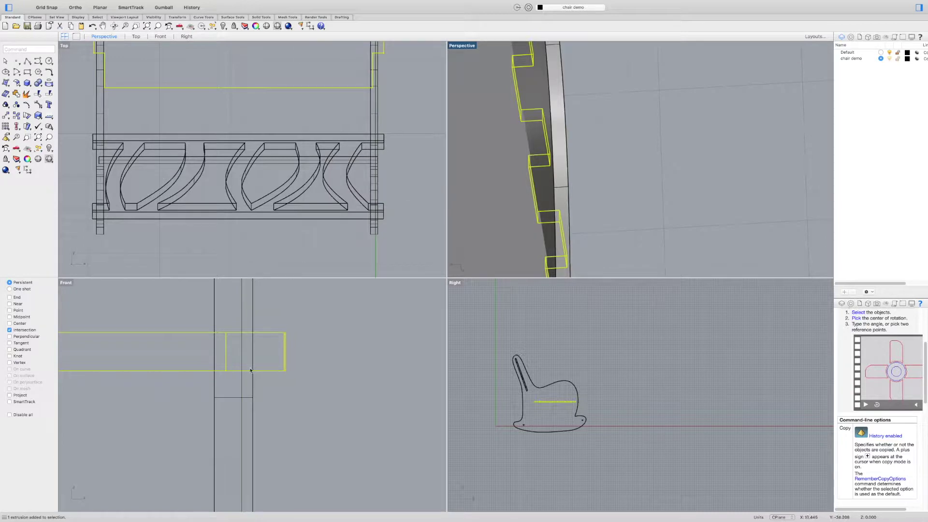
Move the right side panel horizontally in the Front view until its inner face sits flush with the seat's tab shoulder
{"action": "left_click", "coordinate": [253, 321]}
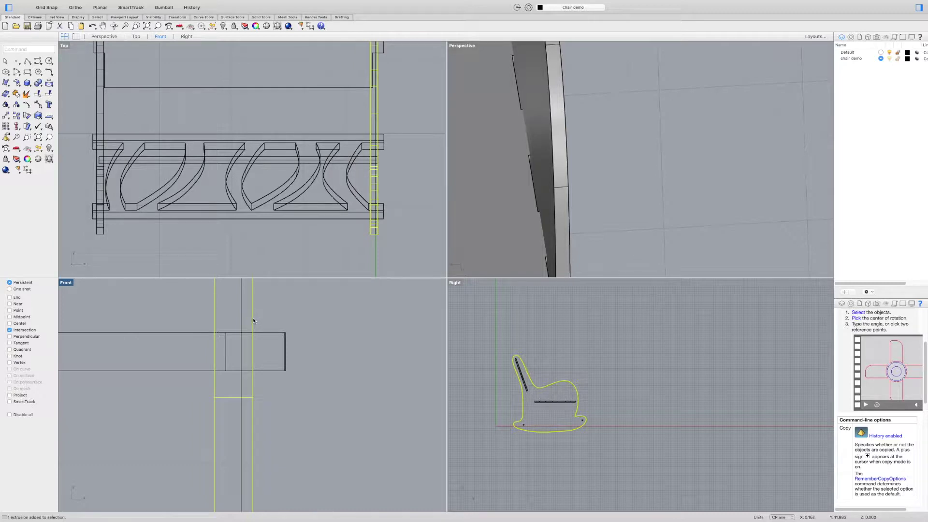
{"action": "left_click_drag", "start_coordinate": [268, 318], "coordinate": [265, 322], "text": "shift"}
{"action": "key", "text": "Escape"}
{"action": "scroll", "coordinate": [227, 346], "scroll_direction": "down", "scroll_amount": 5}
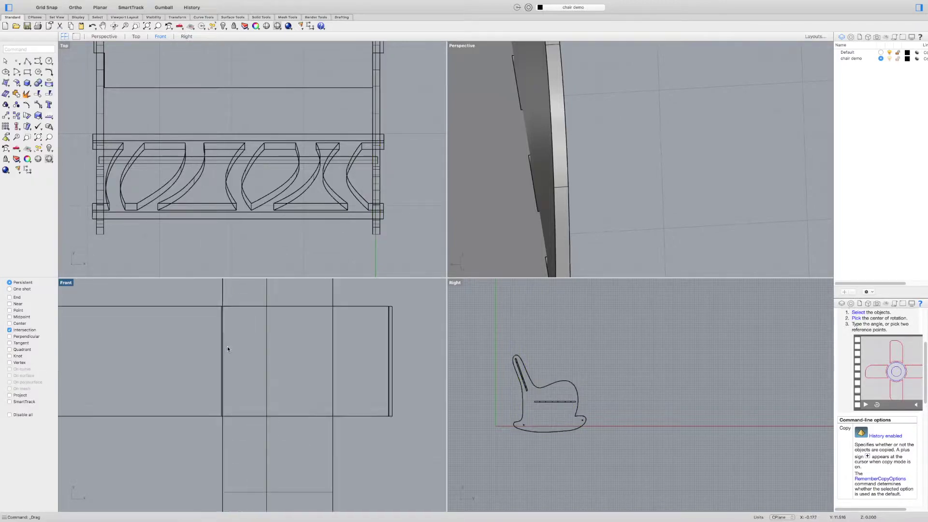
Shift the left side panel horizontally in the Front view so its inner face meets the seat's tab shoulder
{"action": "scroll", "coordinate": [218, 352], "scroll_direction": "left", "scroll_amount": 5}
{"action": "scroll", "coordinate": [197, 374], "scroll_direction": "up", "scroll_amount": 5}
{"action": "scroll", "coordinate": [214, 381], "scroll_direction": "up", "scroll_amount": 5}
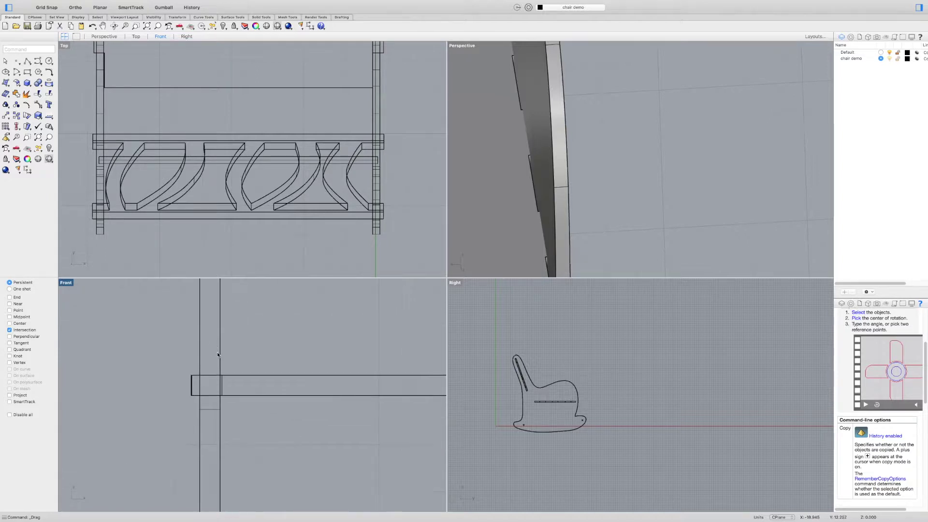
{"action": "left_click", "coordinate": [220, 363]}
{"action": "left_click_drag", "start_coordinate": [220, 363], "coordinate": [222, 364], "text": "shift"}
{"action": "left_click", "coordinate": [251, 363]}
{"action": "scroll", "coordinate": [252, 365], "scroll_direction": "down", "scroll_amount": 6}
{"action": "scroll", "coordinate": [252, 365], "scroll_direction": "down", "scroll_amount": 4}
{"action": "scroll", "coordinate": [239, 344], "scroll_direction": "up", "scroll_amount": 10}
{"action": "scroll", "coordinate": [239, 344], "scroll_direction": "down", "scroll_amount": 8}
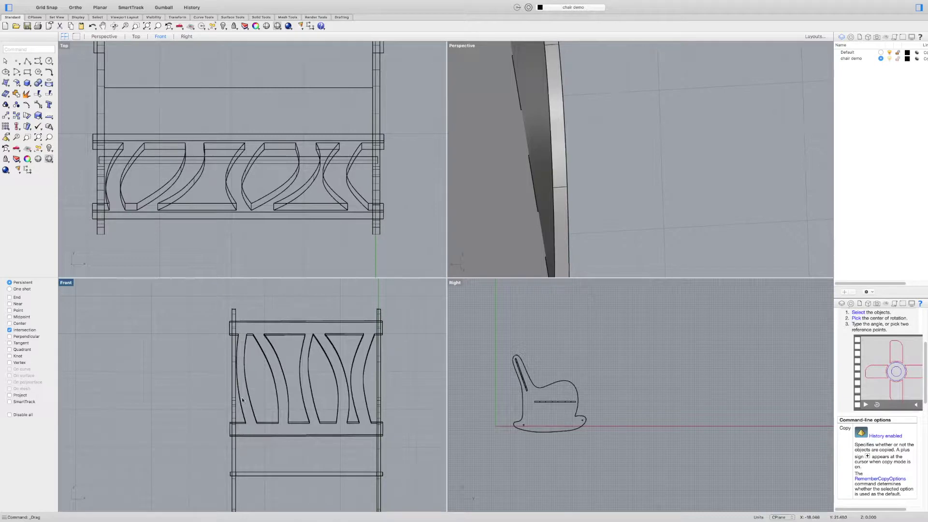
Examine how the slatted back panel's upper tabs and shoulders meet the side panels in the Front and Perspective views
{"action": "scroll", "coordinate": [375, 413], "scroll_direction": "up", "scroll_amount": 6}
{"action": "scroll", "coordinate": [375, 409], "scroll_direction": "up", "scroll_amount": 3}
{"action": "scroll", "coordinate": [582, 205], "scroll_direction": "down", "scroll_amount": 10}
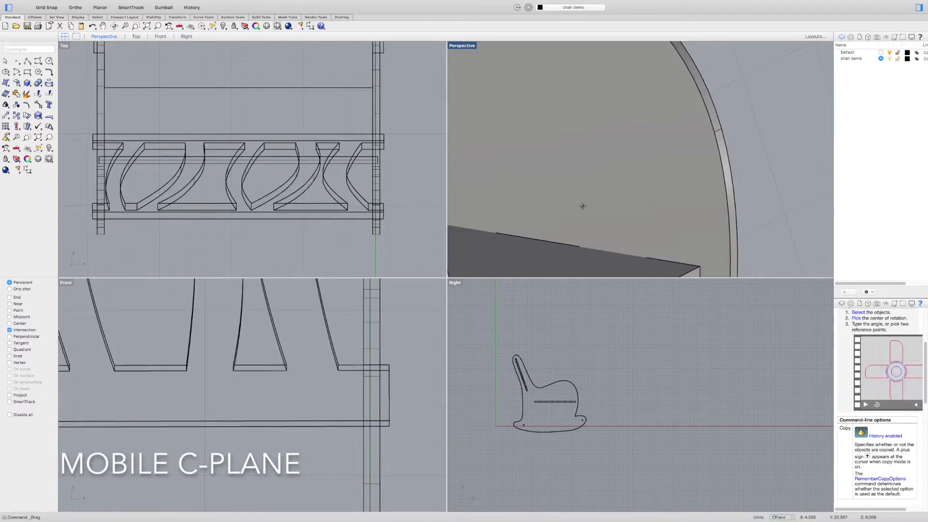
{"action": "scroll", "coordinate": [536, 178], "scroll_direction": "up", "scroll_amount": 4}
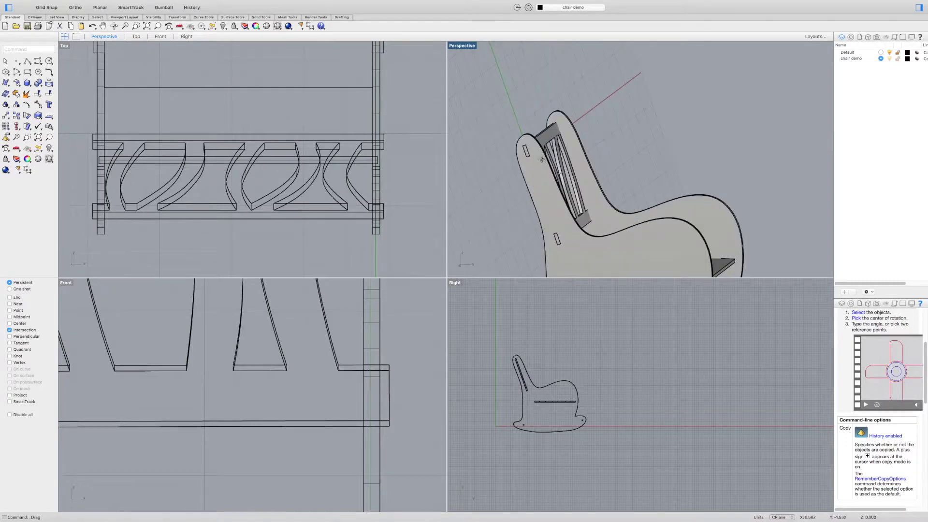
{"action": "mouse_move", "coordinate": [542, 159]}
{"action": "right_mouse_down"}
{"action": "mouse_move", "coordinate": [476, 162]}
{"action": "mouse_move", "coordinate": [459, 137]}
{"action": "mouse_move", "coordinate": [501, 167]}
{"action": "mouse_move", "coordinate": [530, 164]}
{"action": "right_mouse_up"}
{"action": "scroll", "coordinate": [518, 159], "scroll_direction": "up", "scroll_amount": 2}
{"action": "scroll", "coordinate": [519, 159], "scroll_direction": "up", "scroll_amount": 3}
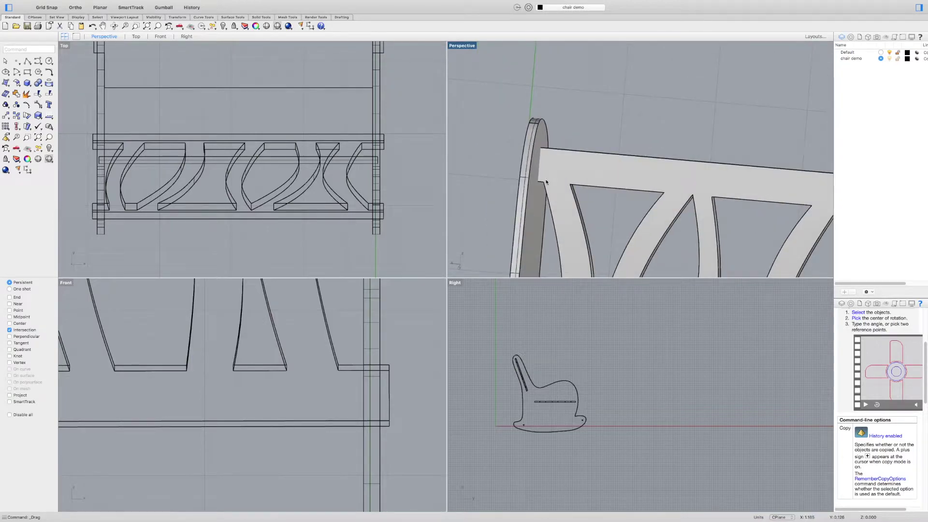
{"action": "scroll", "coordinate": [540, 184], "scroll_direction": "up", "scroll_amount": 4}
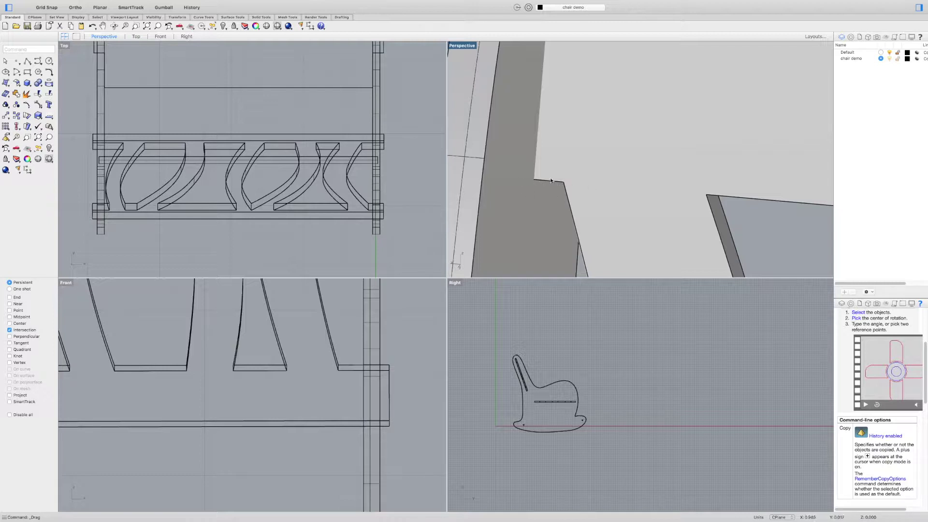
{"action": "scroll", "coordinate": [554, 179], "scroll_direction": "down", "scroll_amount": 5}
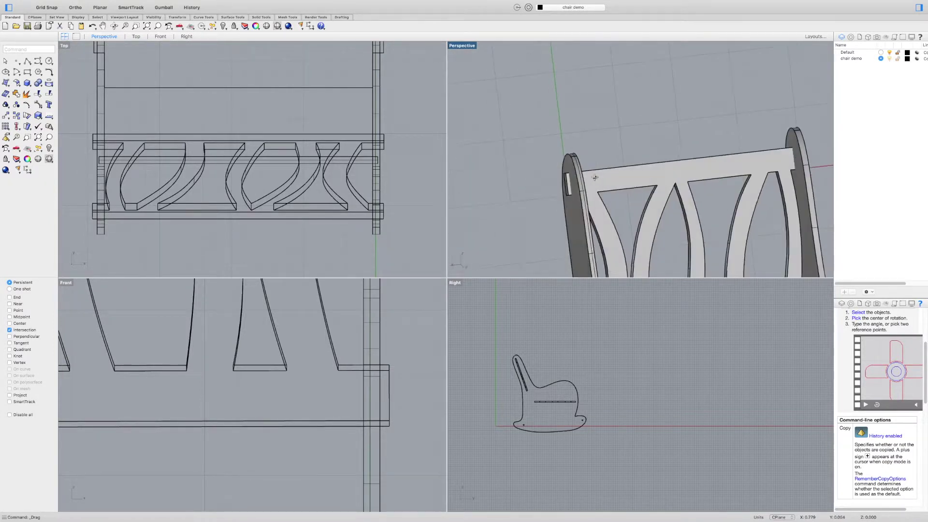
{"action": "right_click_drag", "start_coordinate": [600, 179], "coordinate": [558, 169]}
{"action": "scroll", "coordinate": [554, 159], "scroll_direction": "up", "scroll_amount": 4}
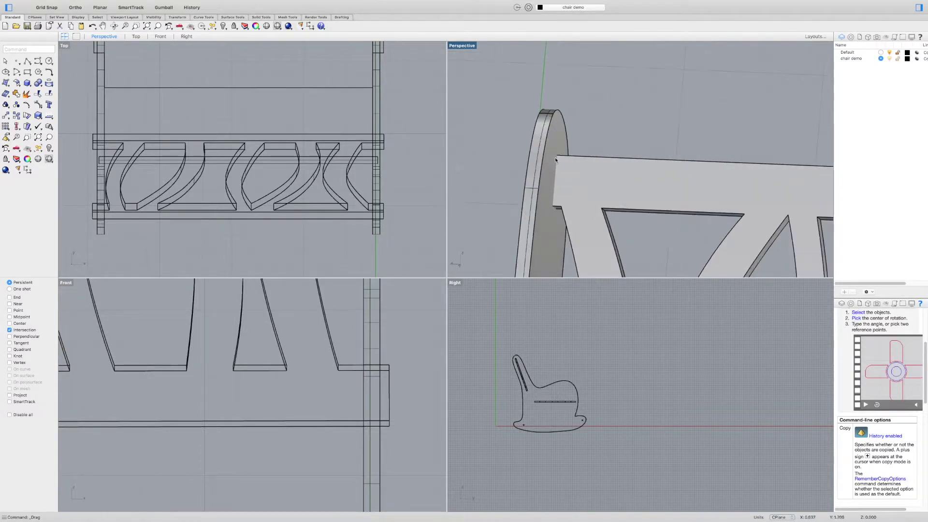
{"action": "scroll", "coordinate": [545, 172], "scroll_direction": "down", "scroll_amount": 5}
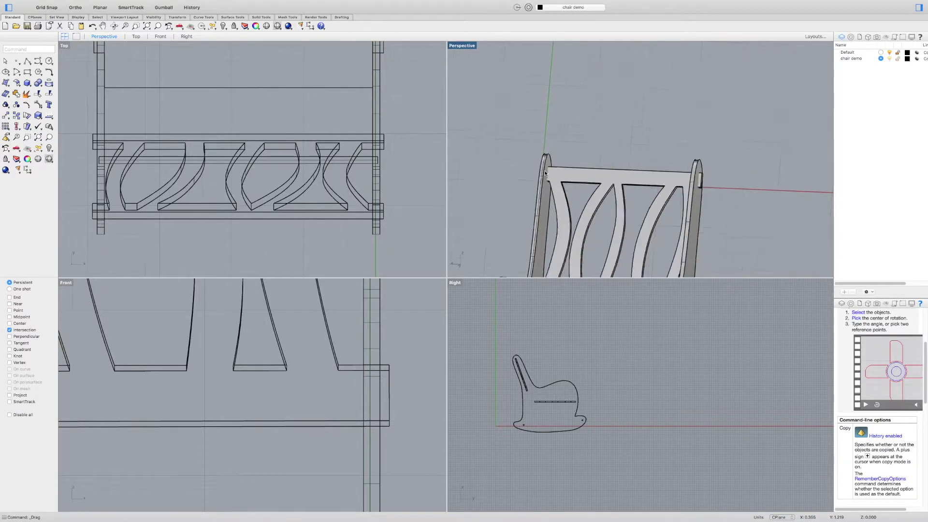
{"action": "right_click_drag", "start_coordinate": [540, 175], "coordinate": [522, 164]}
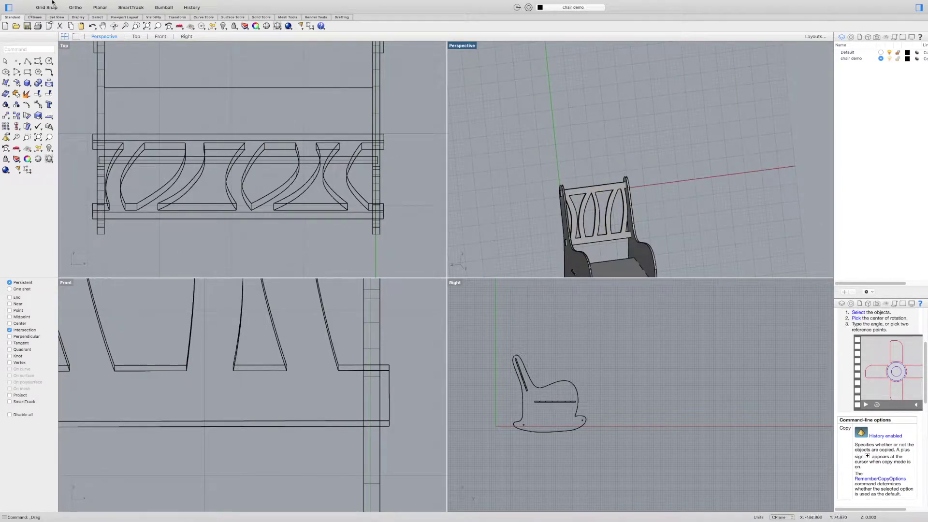
{"action": "mouse_move", "coordinate": [73, 3]}
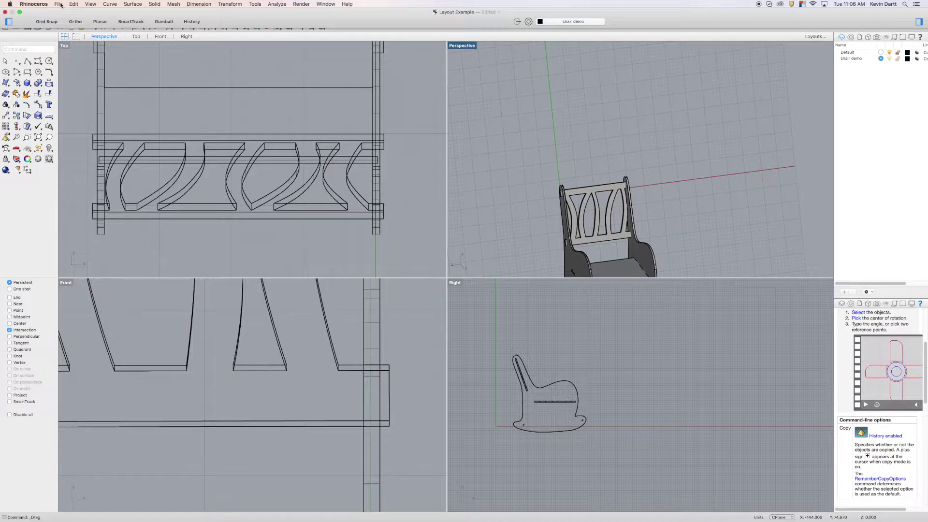
{"action": "left_click", "coordinate": [73, 4]}
{"action": "left_click", "coordinate": [74, 4]}
{"action": "left_click", "coordinate": [75, 4]}
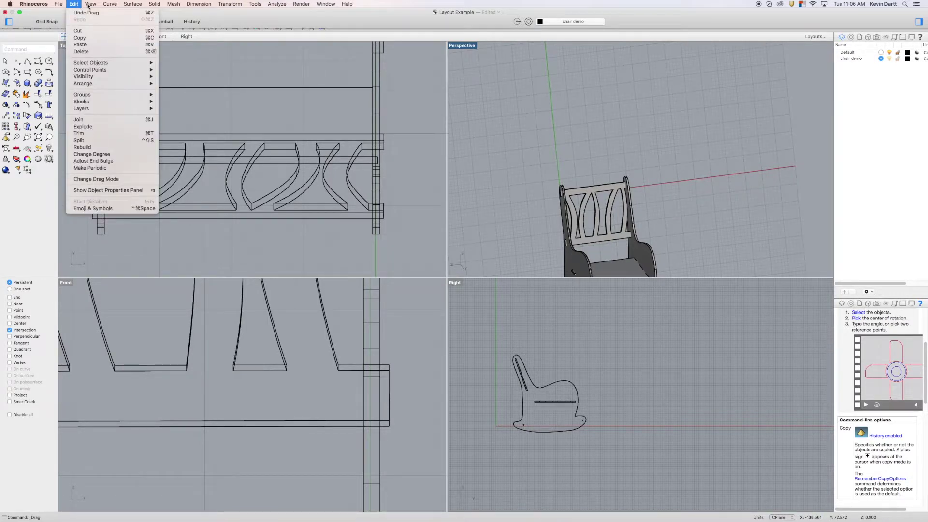
{"action": "mouse_move", "coordinate": [90, 4]}
{"action": "mouse_move", "coordinate": [116, 73]}
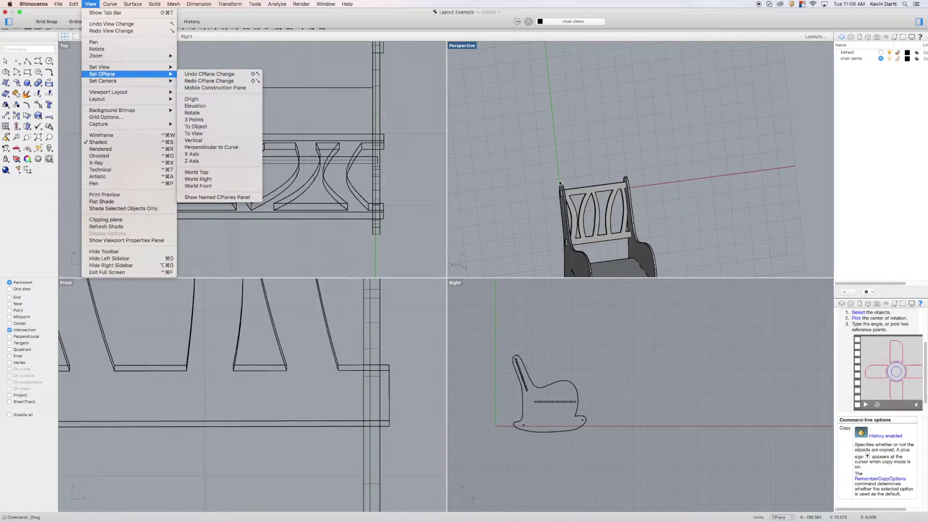
{"action": "left_click", "coordinate": [537, 178]}
{"action": "right_click", "coordinate": [538, 176]}
Frame the back panel's upper tab at one side panel in the Perspective view and maximize that viewport
{"action": "right_click_drag", "start_coordinate": [542, 169], "coordinate": [562, 197]}
{"action": "scroll", "coordinate": [561, 198], "scroll_direction": "up", "scroll_amount": 3}
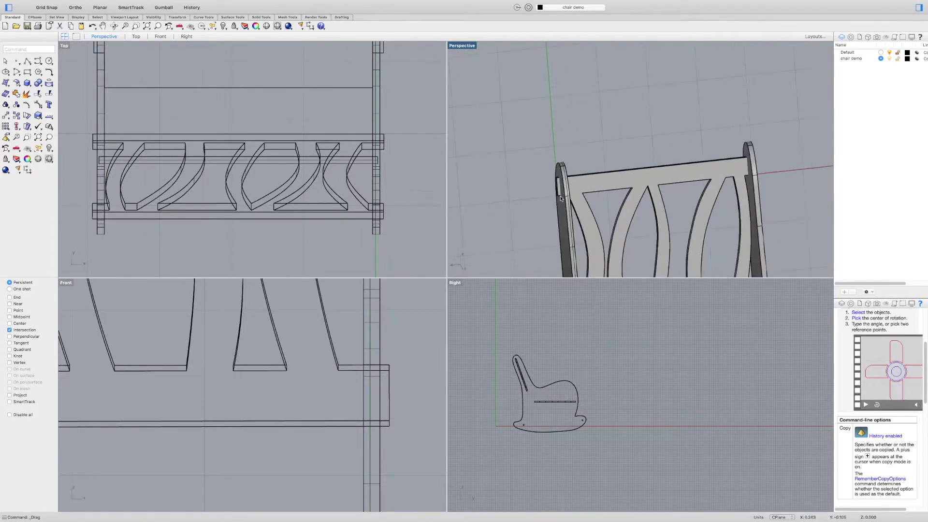
{"action": "scroll", "coordinate": [561, 198], "scroll_direction": "up", "scroll_amount": 5}
{"action": "right_click_drag", "start_coordinate": [562, 185], "coordinate": [559, 173]}
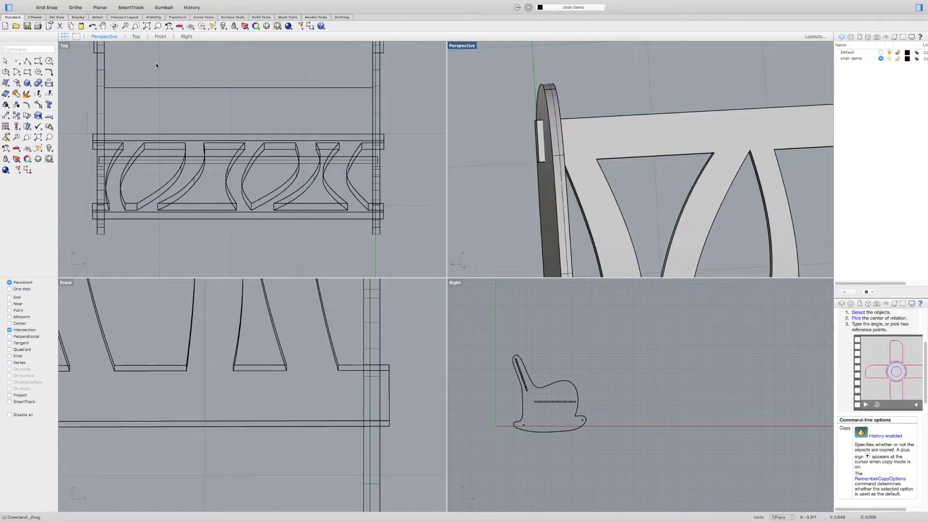
{"action": "key", "text": "ctrl+m"}
{"action": "mouse_move", "coordinate": [298, 155]}
{"action": "right_mouse_down"}
{"action": "mouse_move", "coordinate": [290, 158]}
{"action": "mouse_move", "coordinate": [298, 155]}
{"action": "right_mouse_up"}
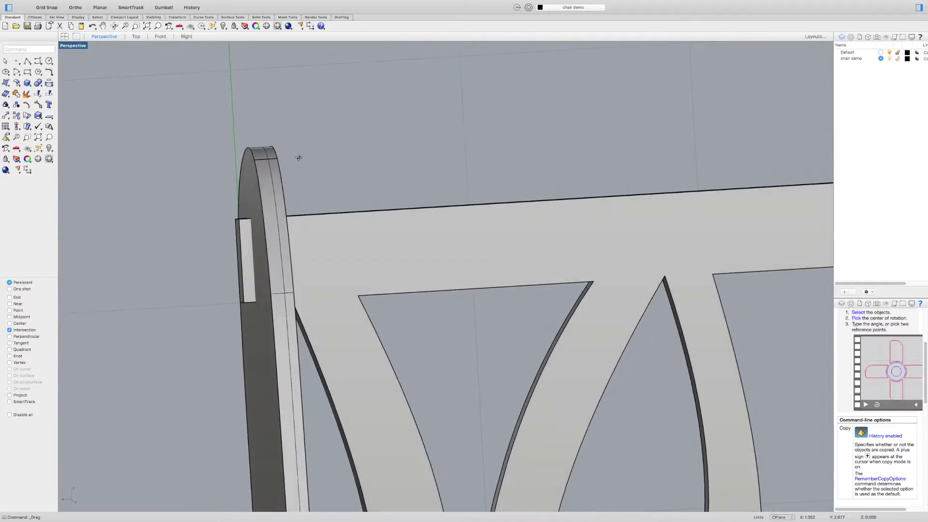
{"action": "left_click", "coordinate": [86, 3]}
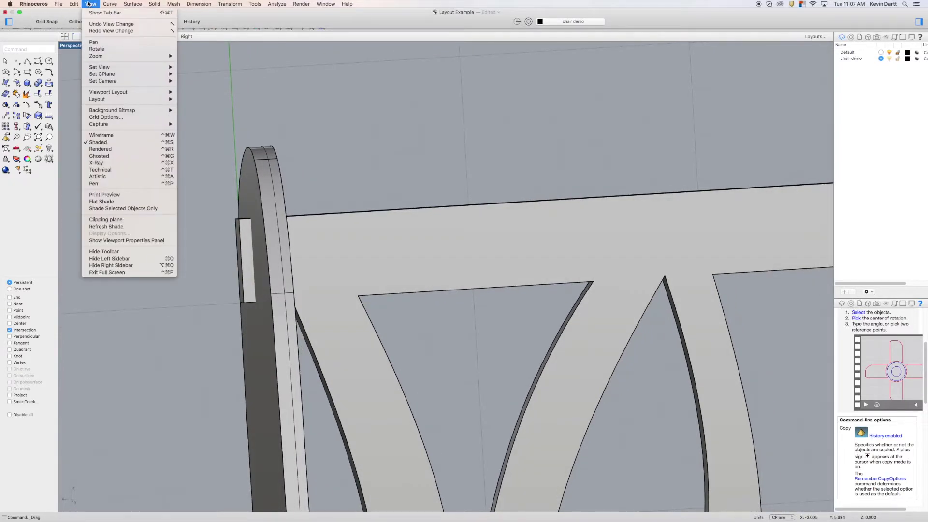
{"action": "mouse_move", "coordinate": [120, 76]}
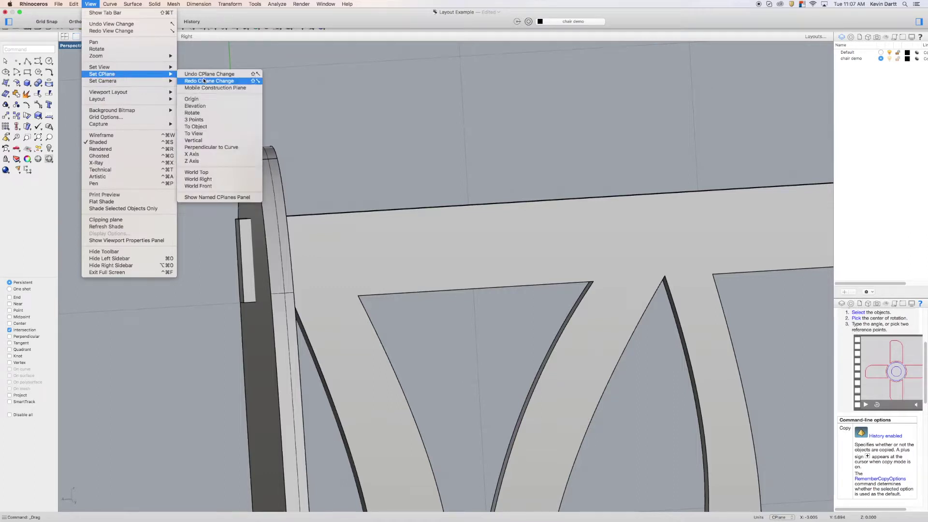
{"action": "left_click", "coordinate": [203, 88]}
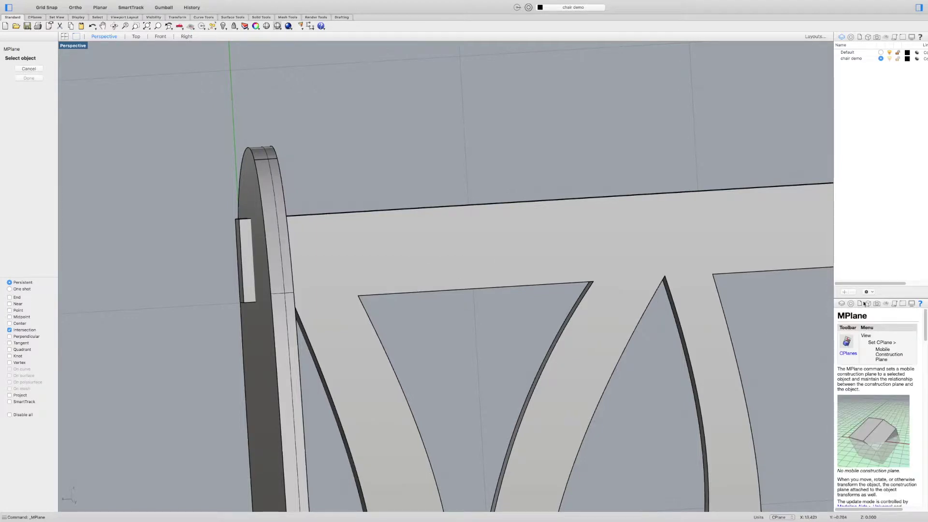
{"action": "scroll", "coordinate": [925, 326], "scroll_direction": "down", "scroll_amount": 3}
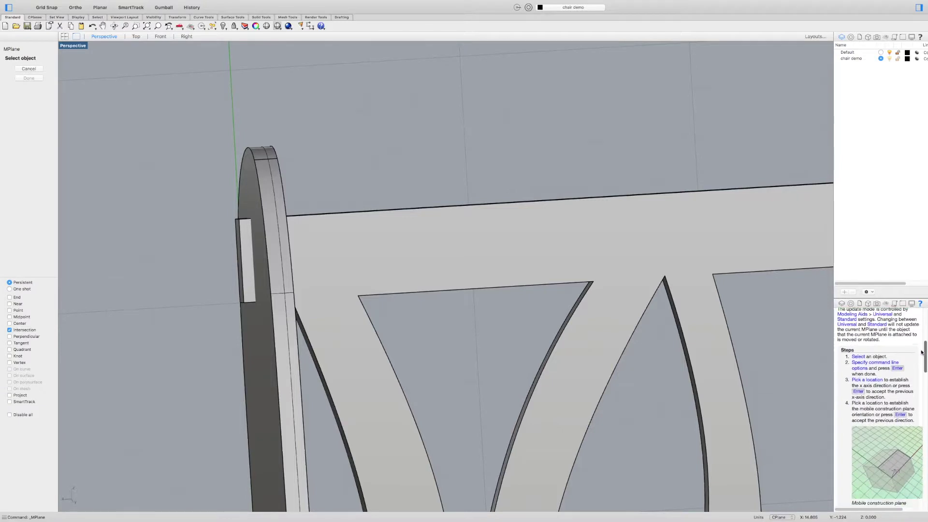
{"action": "scroll", "coordinate": [926, 325], "scroll_direction": "up", "scroll_amount": 3}
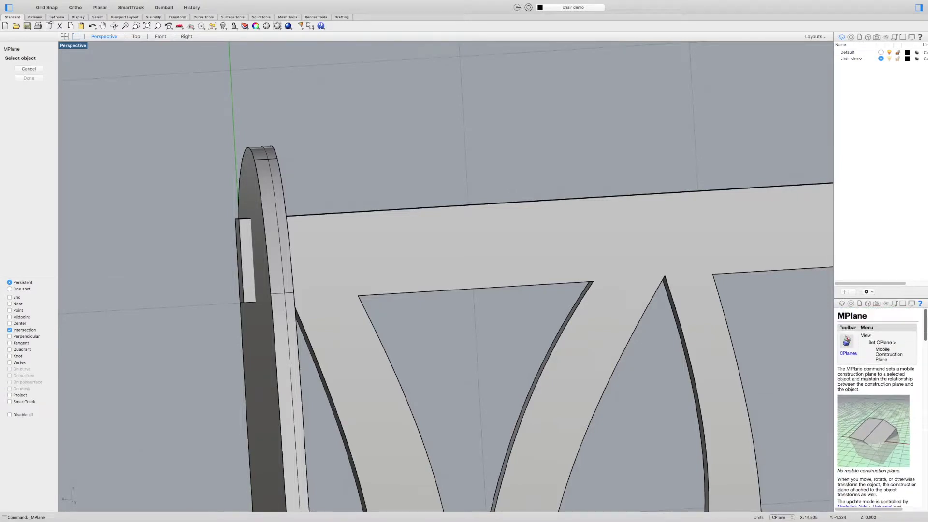
{"action": "scroll", "coordinate": [884, 375], "scroll_direction": "down", "scroll_amount": 10}
{"action": "scroll", "coordinate": [883, 375], "scroll_direction": "up", "scroll_amount": 8}
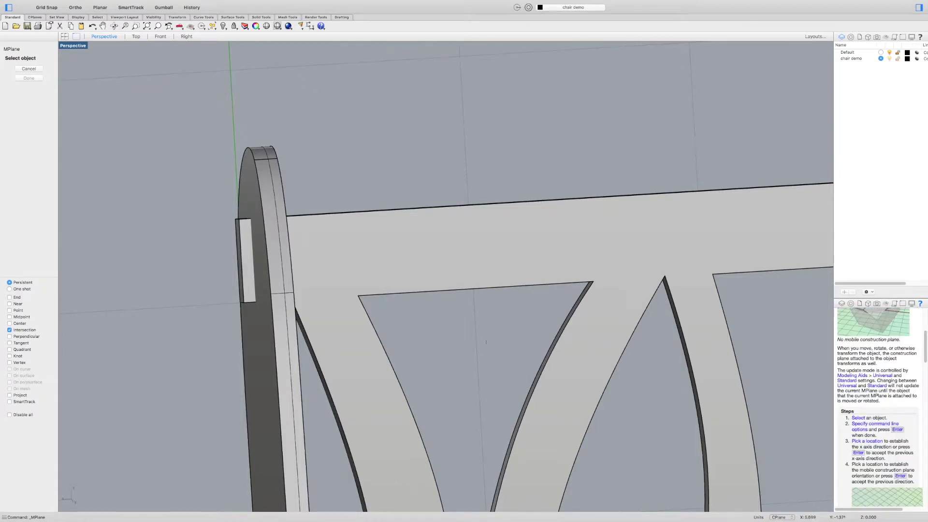
{"action": "left_click", "coordinate": [324, 218]}
{"action": "key", "text": "Return"}
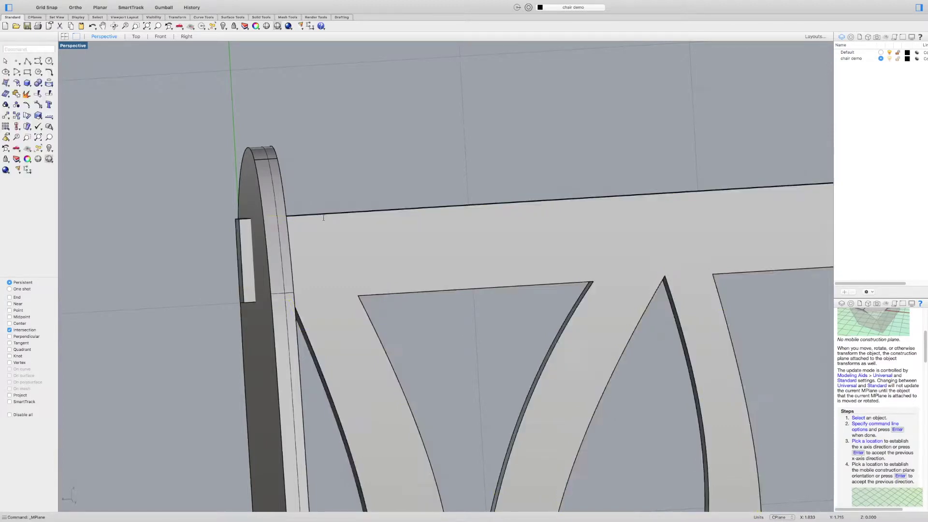
Start the Mobile Construction Plane command on the slatted back panel with the Attach option
{"action": "mouse_move", "coordinate": [85, 1]}
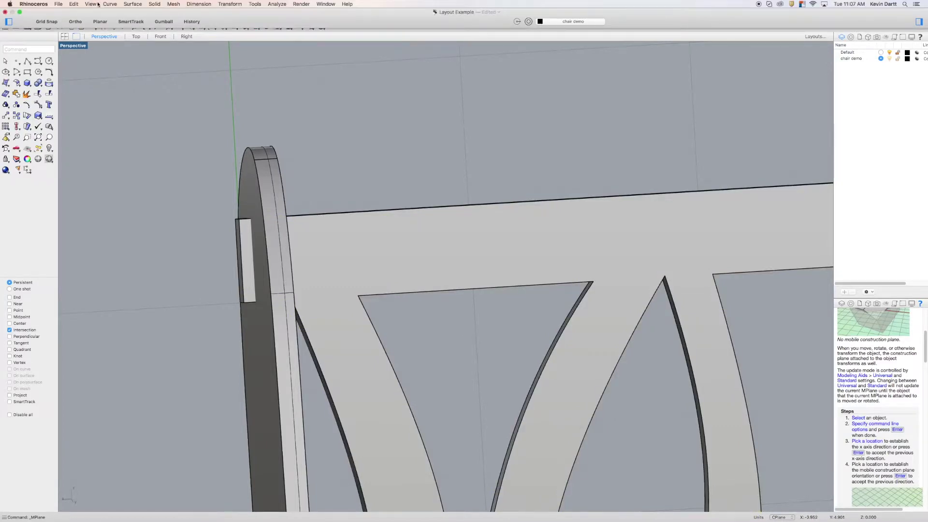
{"action": "left_click", "coordinate": [91, 4]}
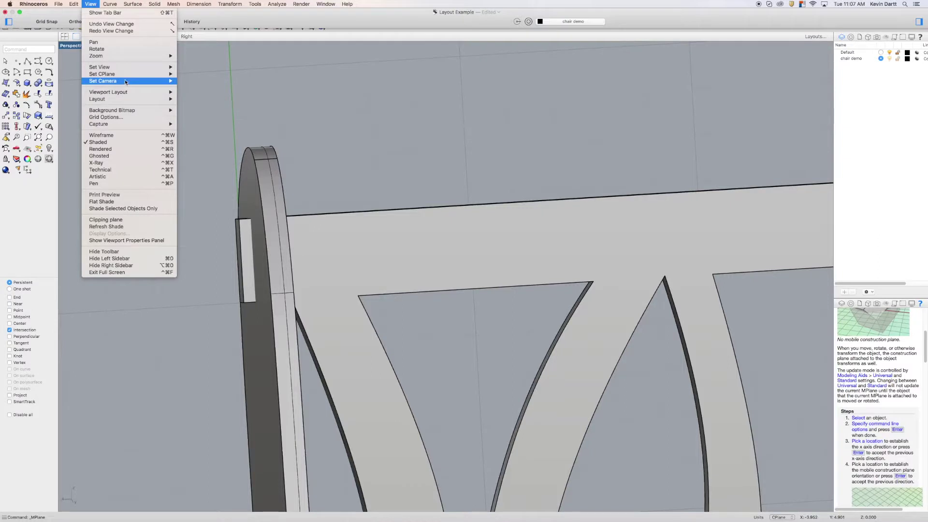
{"action": "mouse_move", "coordinate": [124, 79]}
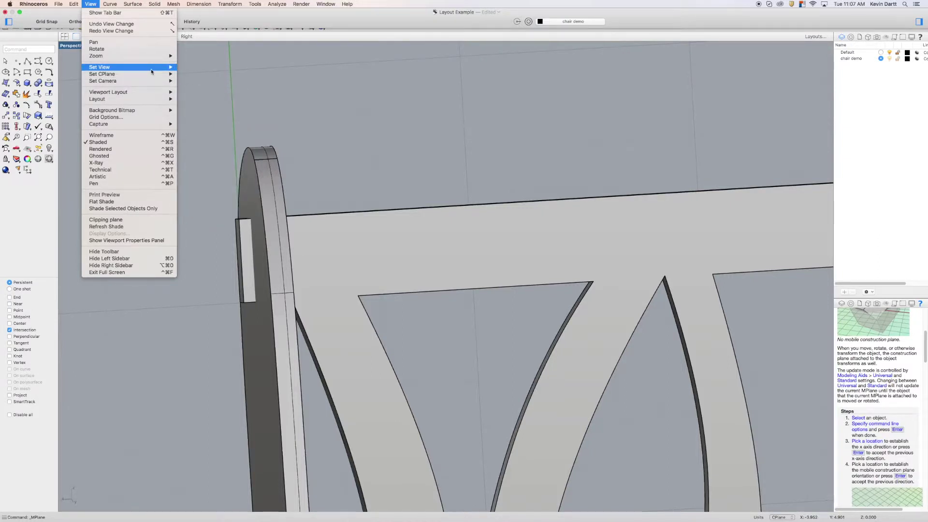
{"action": "left_click", "coordinate": [194, 88]}
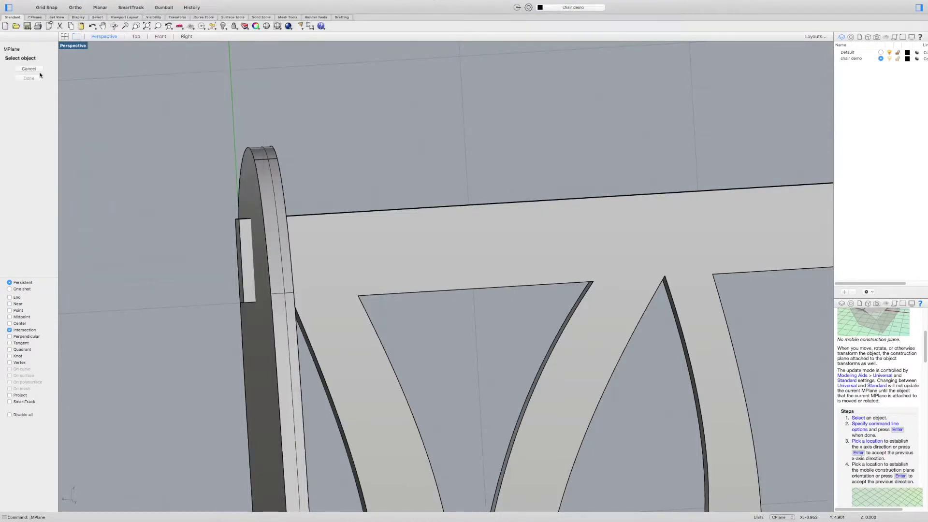
{"action": "left_click", "coordinate": [315, 224]}
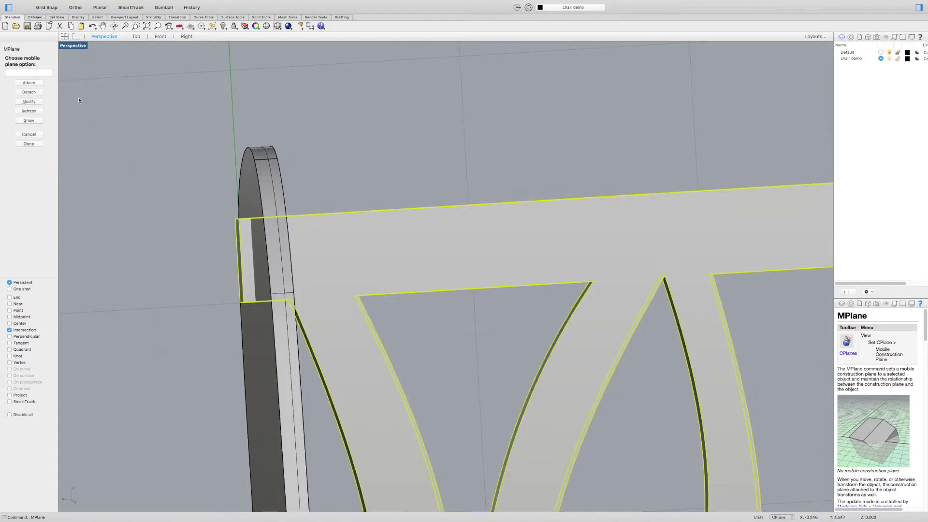
{"action": "left_click", "coordinate": [36, 82]}
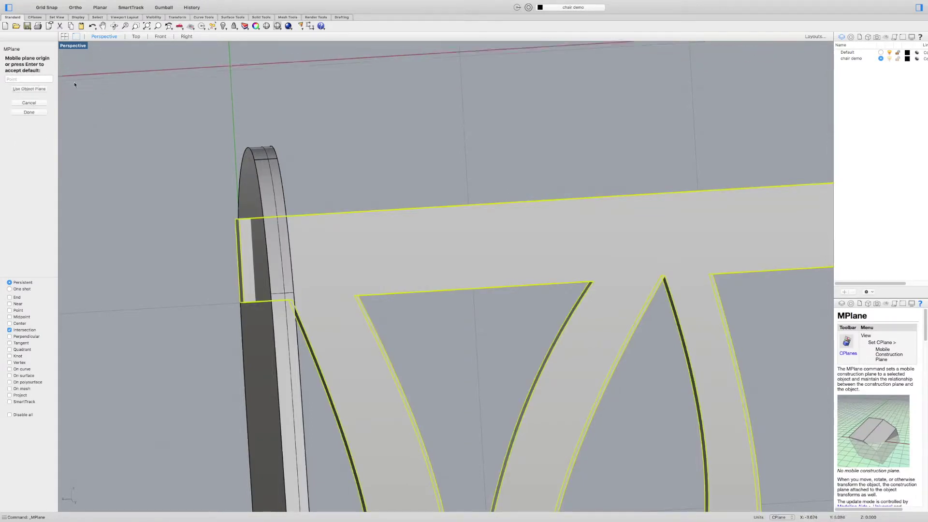
Set the mobile plane's origin at the upper tab's lower outer corner, X axis along its lower edge, orientation toward its upper corner, with automatic update
{"action": "scroll", "coordinate": [160, 188], "scroll_direction": "down", "scroll_amount": 3}
{"action": "scroll", "coordinate": [163, 183], "scroll_direction": "down", "scroll_amount": 3}
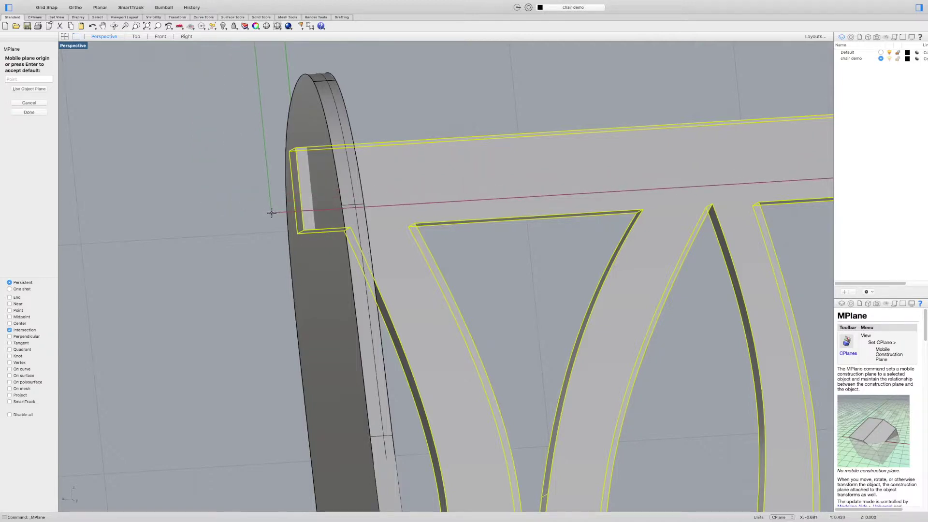
{"action": "left_click", "coordinate": [306, 231]}
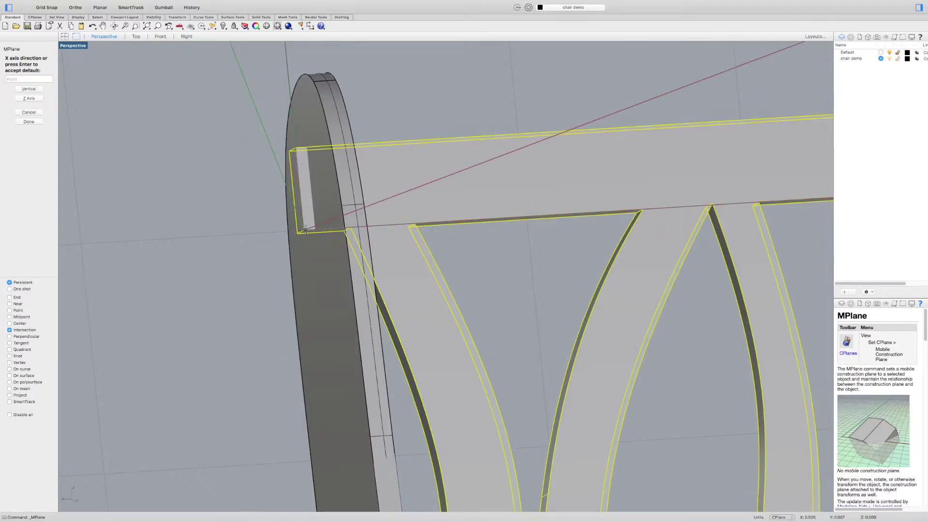
{"action": "left_click", "coordinate": [351, 227]}
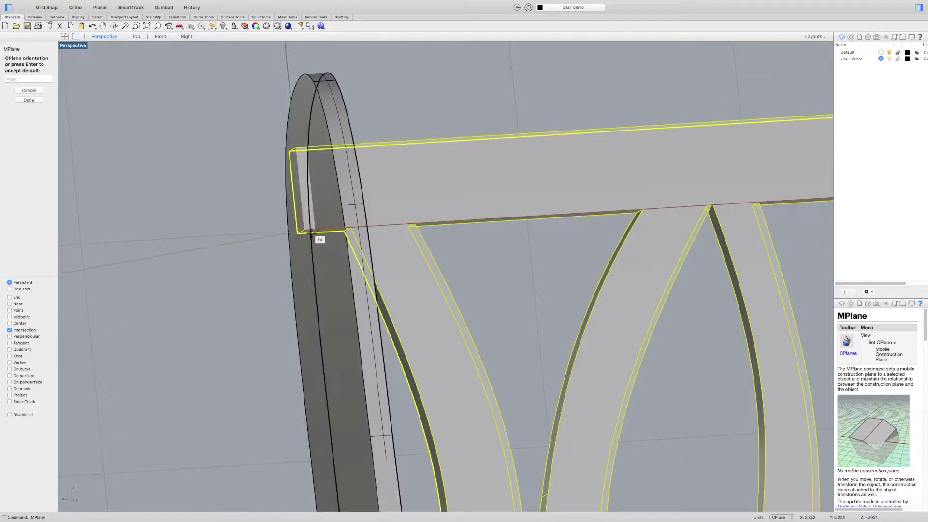
{"action": "left_click", "coordinate": [294, 145]}
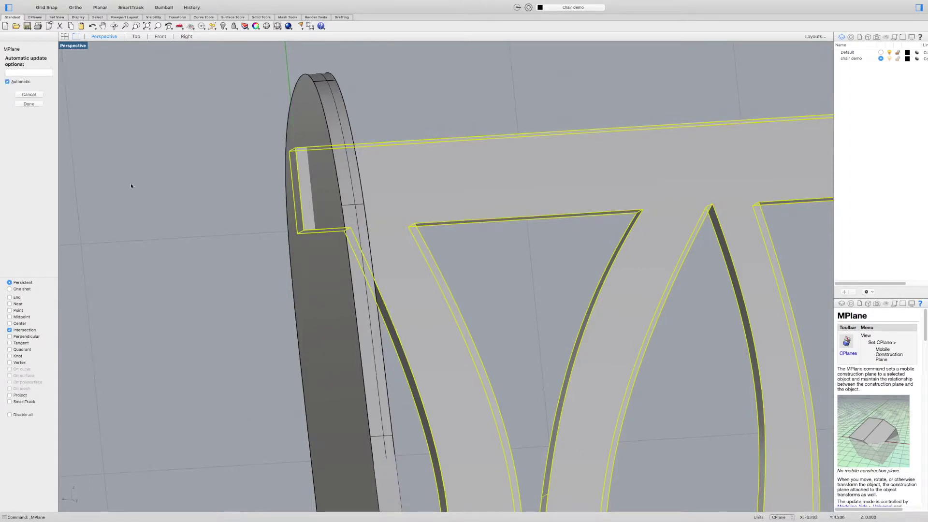
{"action": "left_click", "coordinate": [32, 104]}
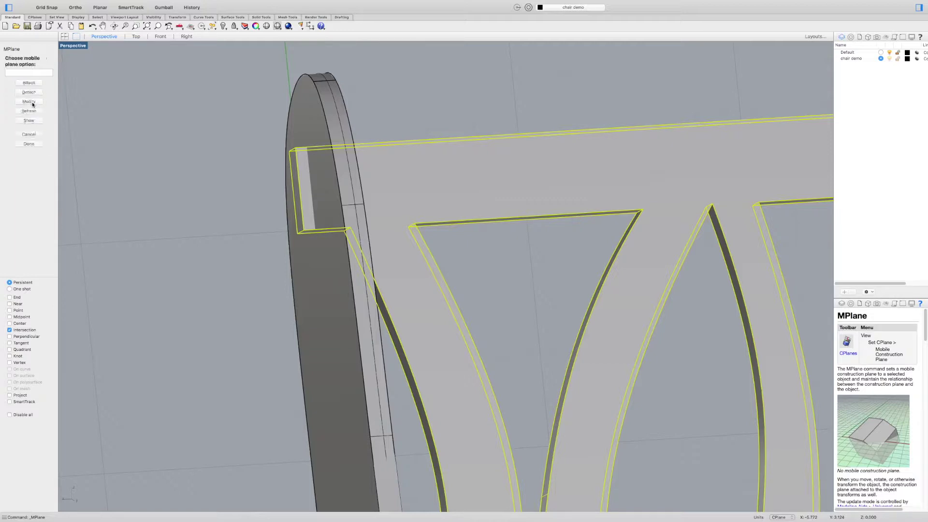
{"action": "left_click", "coordinate": [29, 144]}
Set the Perspective viewport to the plan view of the mobile construction plane on the slatted back panel
{"action": "right_click_drag", "start_coordinate": [262, 168], "coordinate": [311, 250]}
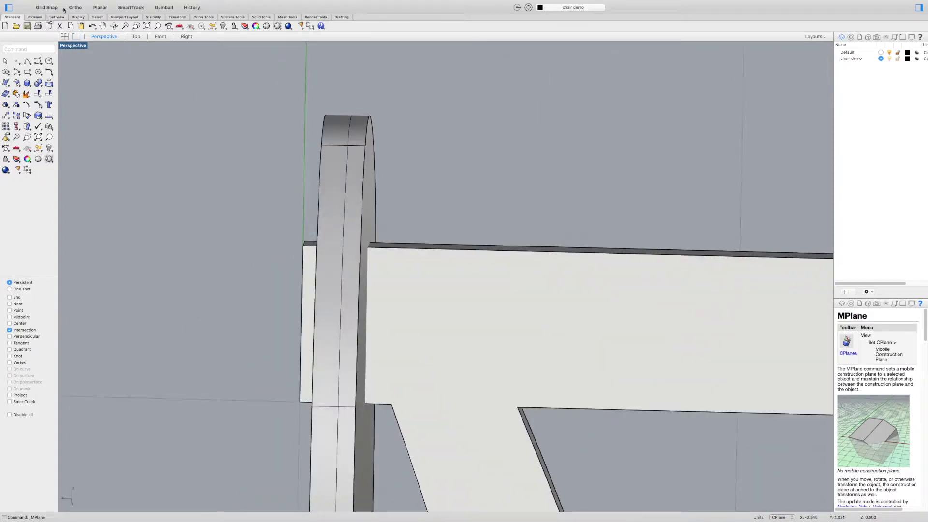
{"action": "mouse_move", "coordinate": [210, 3]}
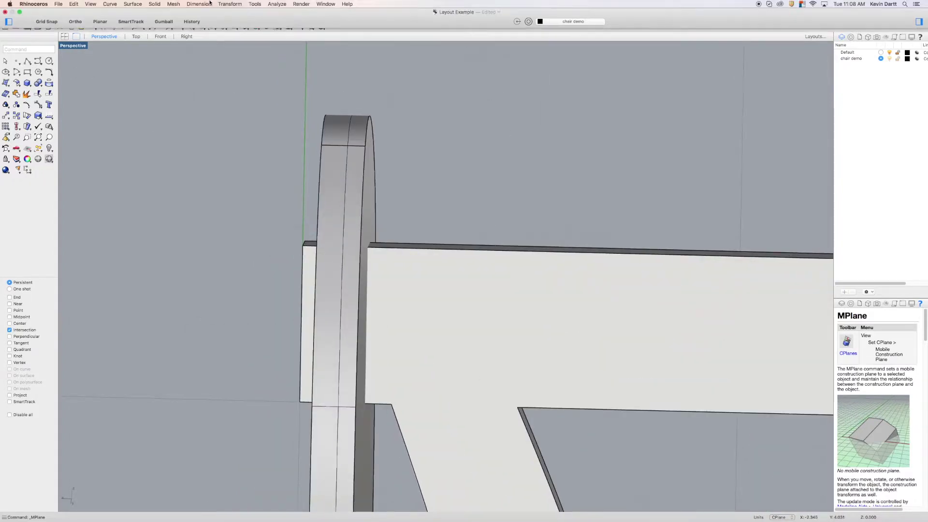
{"action": "left_click", "coordinate": [91, 4]}
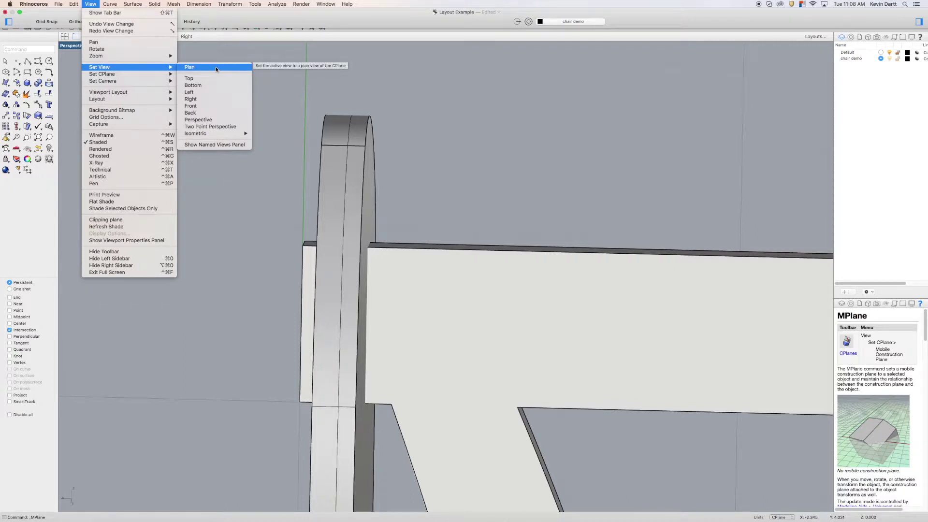
{"action": "left_click", "coordinate": [216, 67]}
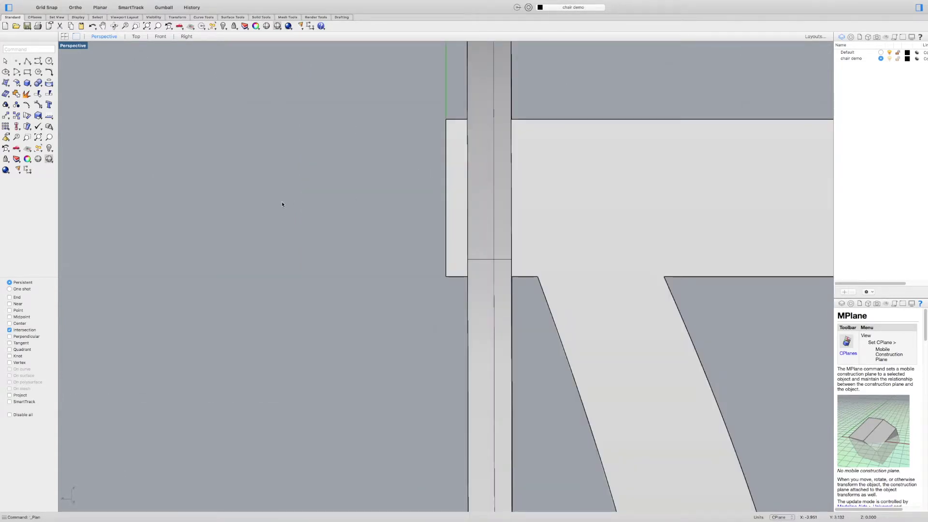
Examine in plan view how the side panel's edges line up with the back panel's upper and lower tabs
{"action": "scroll", "coordinate": [317, 186], "scroll_direction": "down", "scroll_amount": 5}
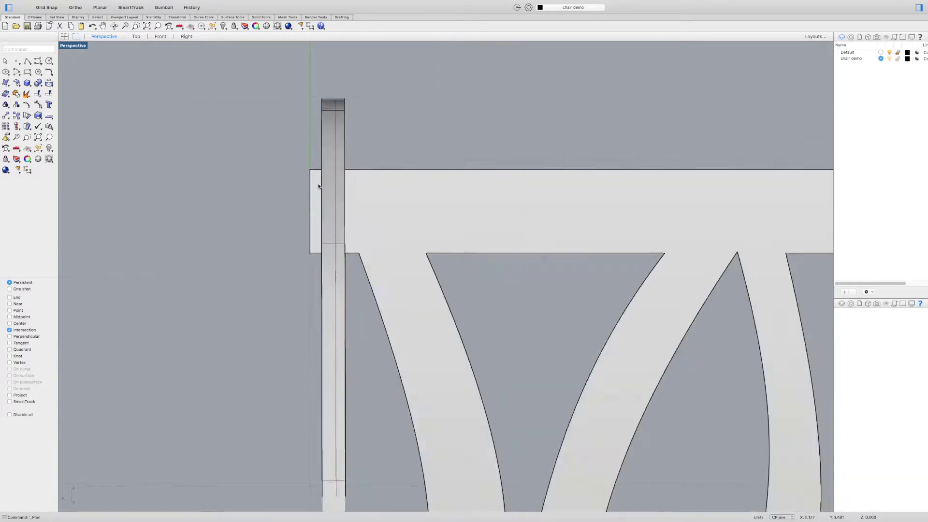
{"action": "scroll", "coordinate": [319, 186], "scroll_direction": "up", "scroll_amount": 8}
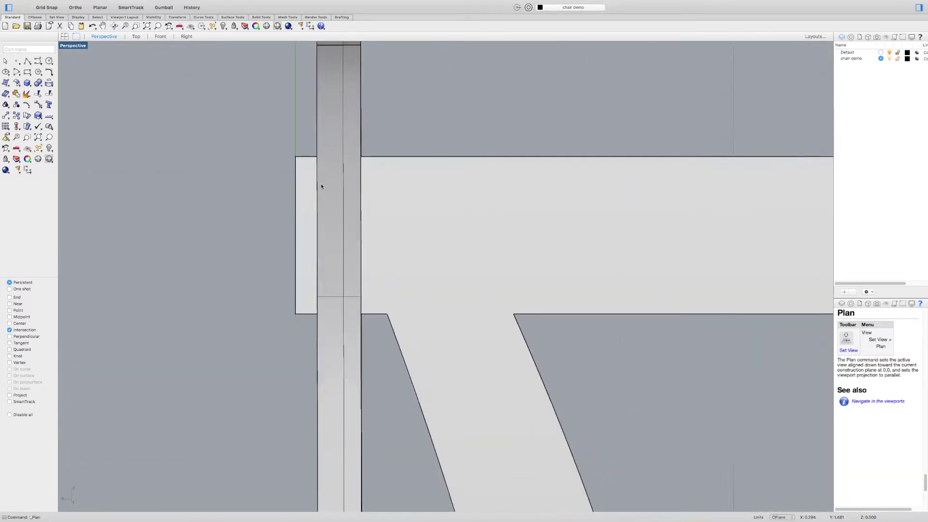
{"action": "scroll", "coordinate": [333, 182], "scroll_direction": "down", "scroll_amount": 3}
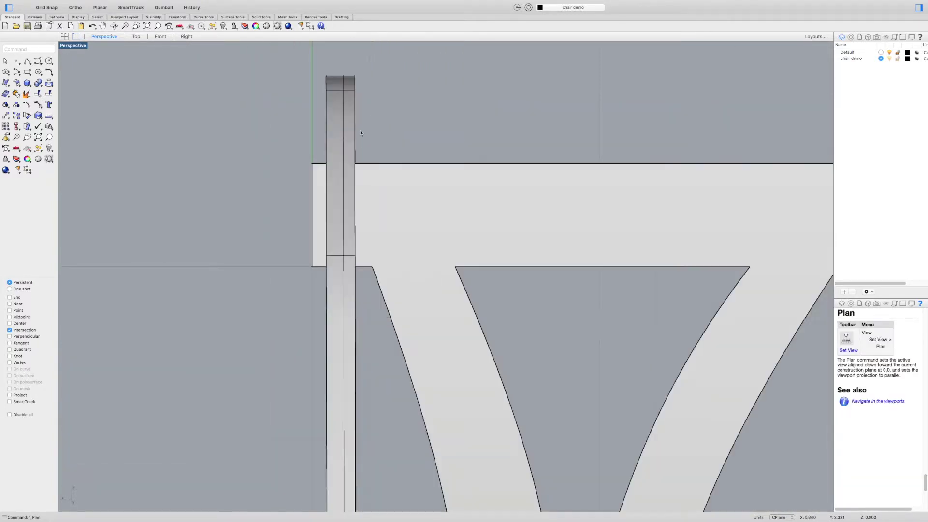
{"action": "scroll", "coordinate": [361, 136], "scroll_direction": "up", "scroll_amount": 8}
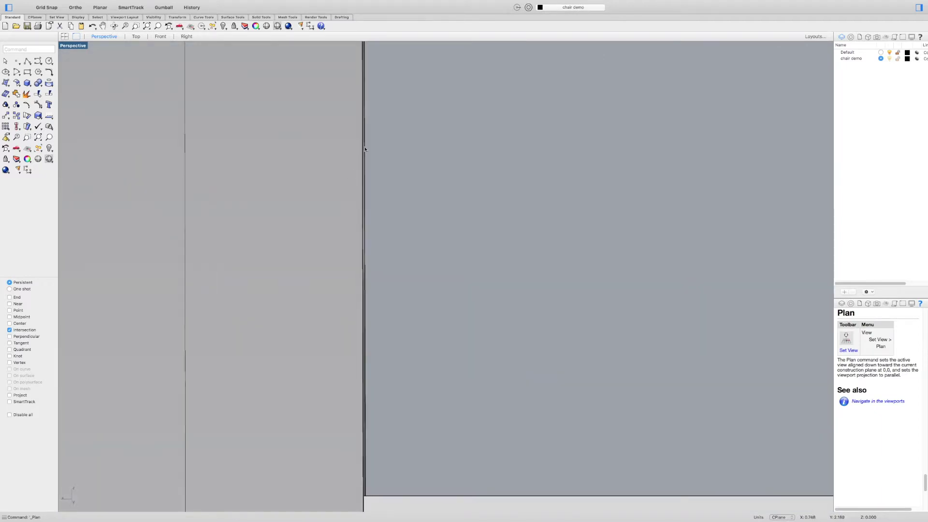
{"action": "scroll", "coordinate": [366, 159], "scroll_direction": "up", "scroll_amount": 4}
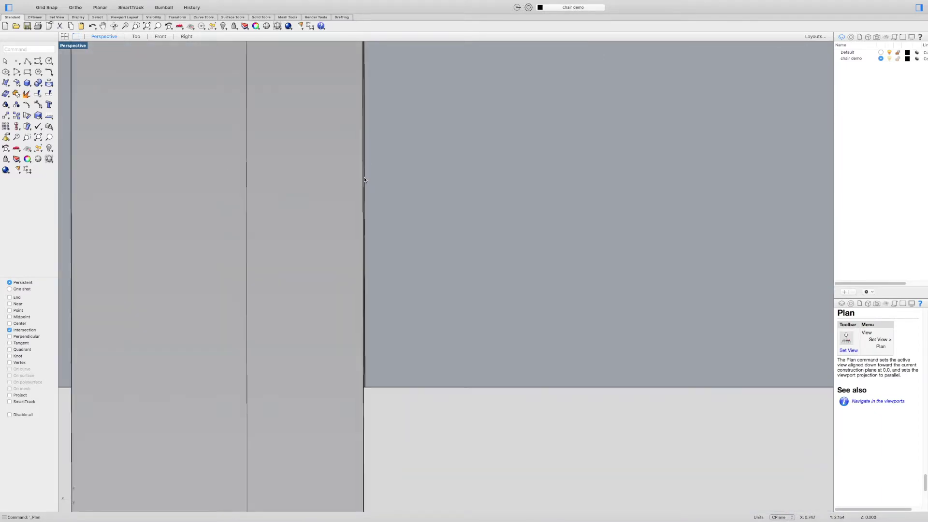
{"action": "scroll", "coordinate": [362, 183], "scroll_direction": "down", "scroll_amount": 10}
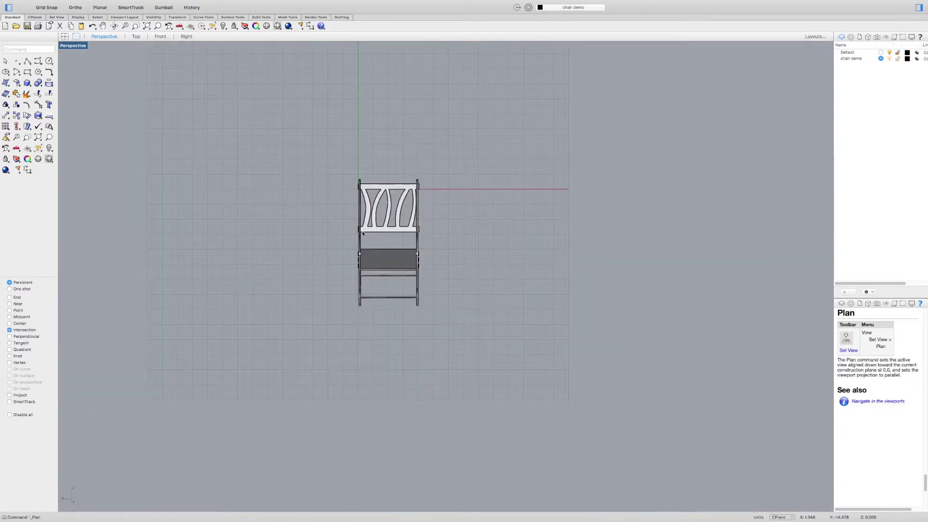
{"action": "scroll", "coordinate": [362, 223], "scroll_direction": "up", "scroll_amount": 8}
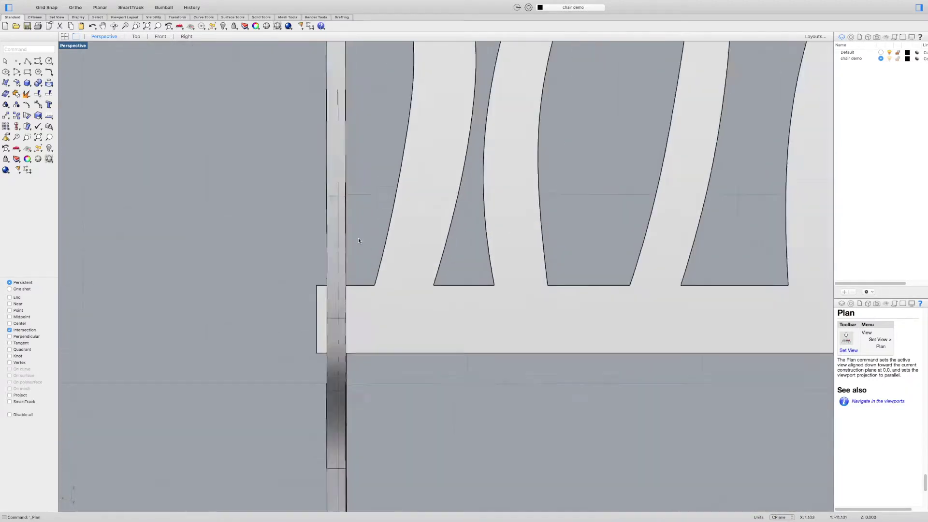
{"action": "scroll", "coordinate": [360, 251], "scroll_direction": "down", "scroll_amount": 5}
{"action": "scroll", "coordinate": [360, 251], "scroll_direction": "right", "scroll_amount": 3}
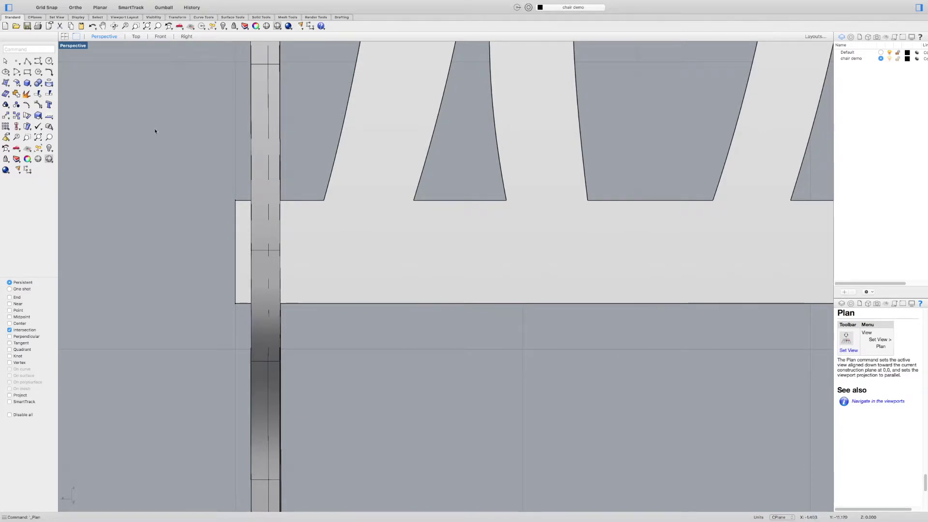
{"action": "left_click", "coordinate": [27, 72]}
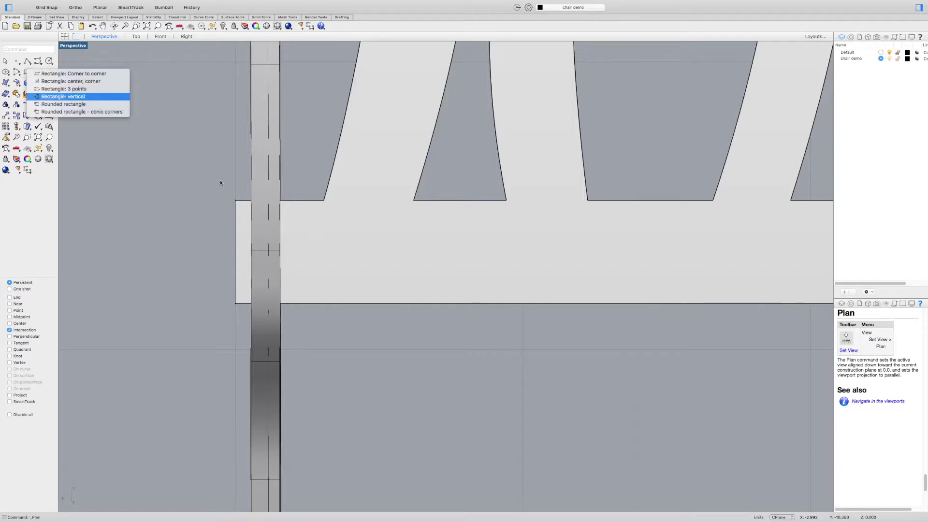
{"action": "left_click", "coordinate": [66, 73]}
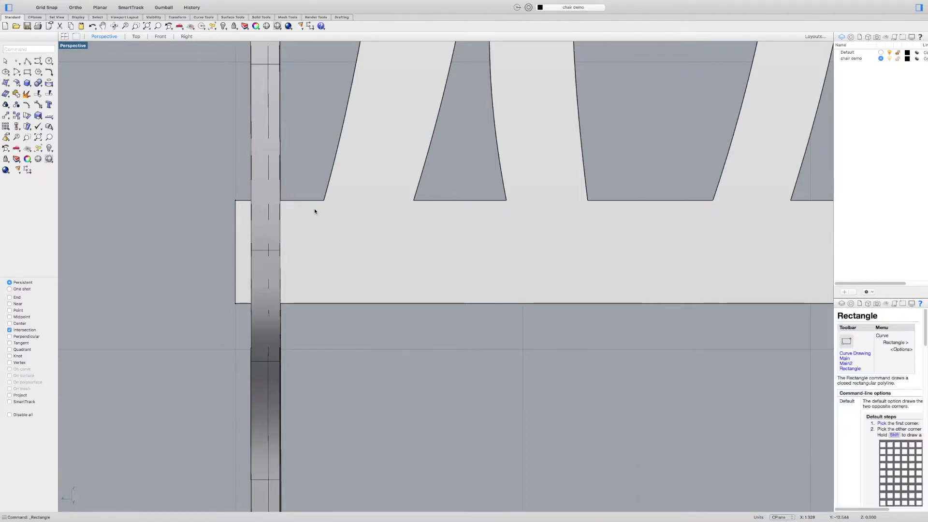
{"action": "scroll", "coordinate": [304, 193], "scroll_direction": "down", "scroll_amount": 5}
{"action": "scroll", "coordinate": [297, 178], "scroll_direction": "up", "scroll_amount": 5}
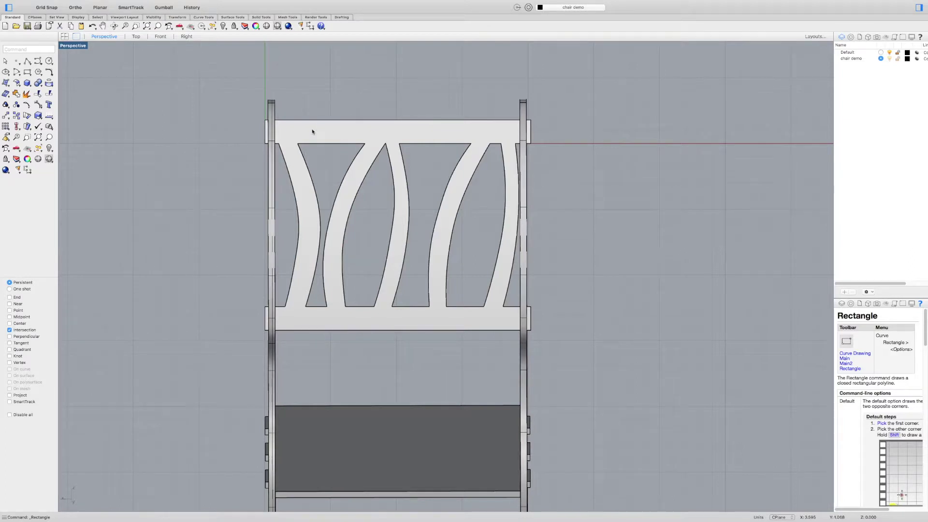
Duplicate the face borders of the slatted back panel's front face, with the current layer as output
{"action": "mouse_move", "coordinate": [98, 3]}
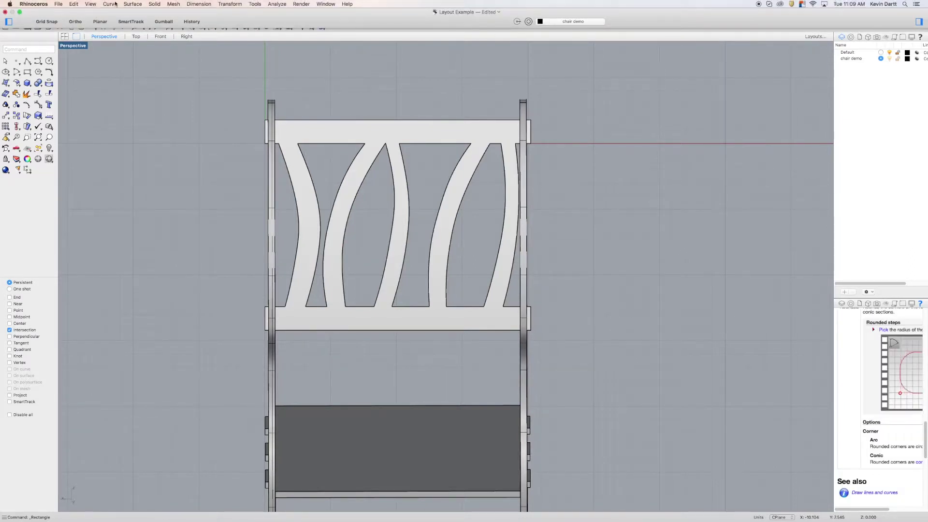
{"action": "left_click", "coordinate": [112, 4]}
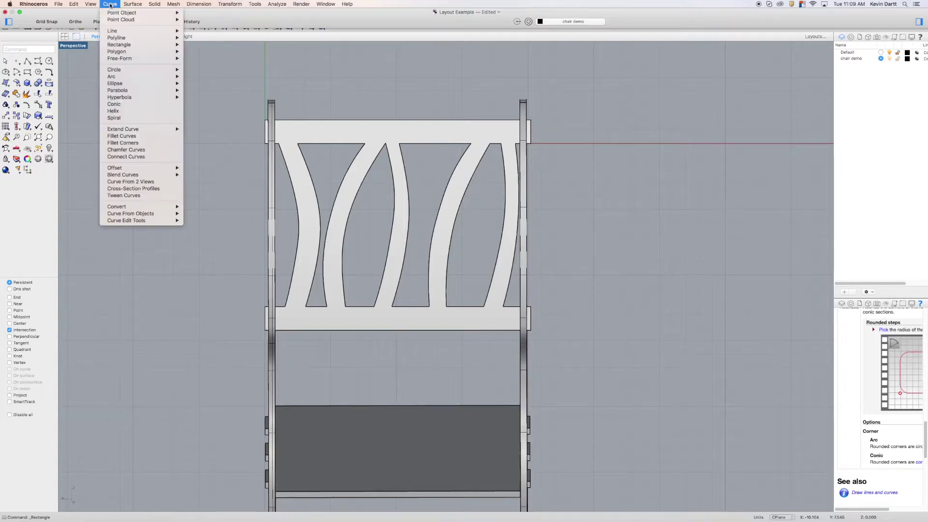
{"action": "mouse_move", "coordinate": [155, 213]}
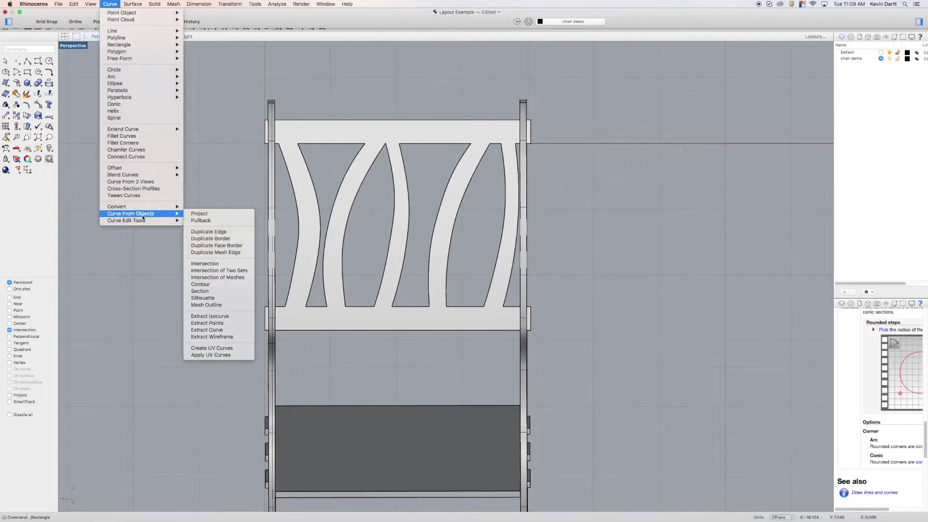
{"action": "left_click", "coordinate": [216, 246]}
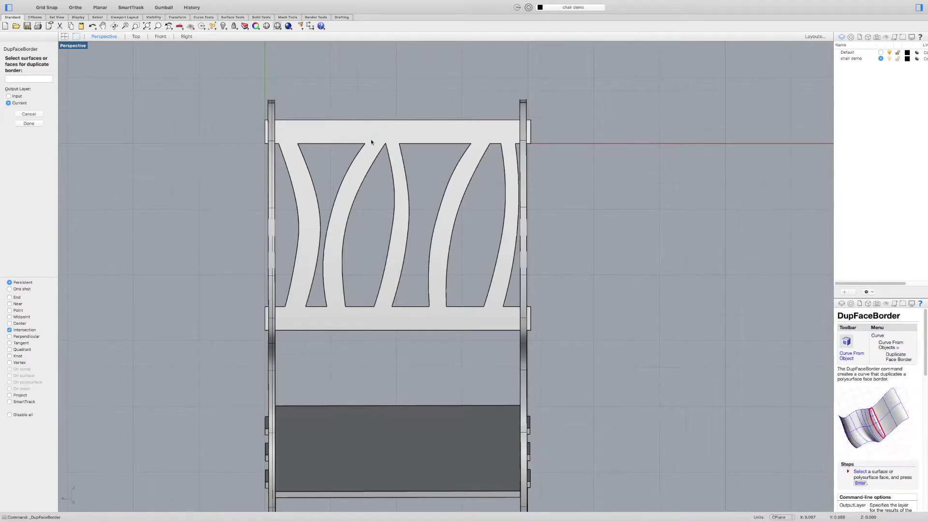
{"action": "left_click", "coordinate": [300, 148]}
{"action": "key", "text": "Return"}
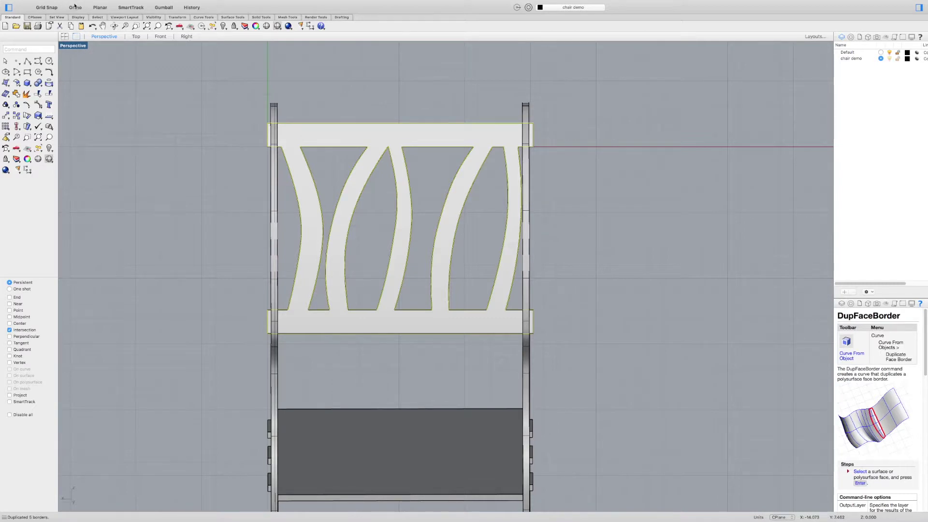
Return the viewport to a perspective view and delete the solid slatted back panel, keeping only its duplicated border curves
{"action": "left_click", "coordinate": [90, 4]}
{"action": "mouse_move", "coordinate": [118, 67]}
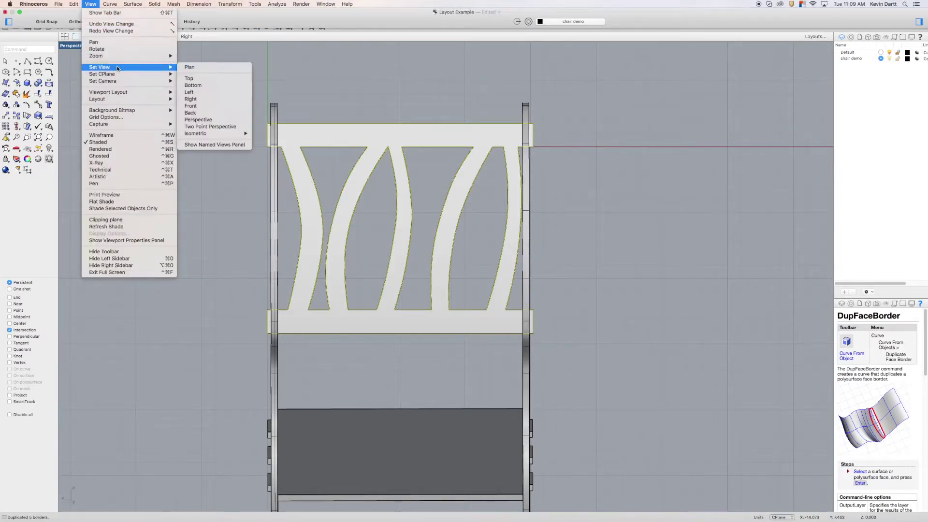
{"action": "mouse_move", "coordinate": [211, 135]}
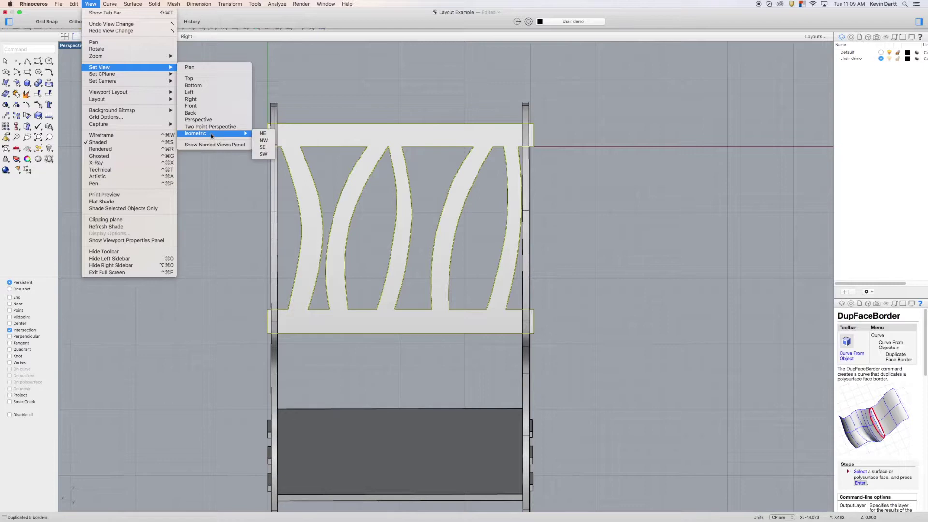
{"action": "left_click", "coordinate": [263, 146]}
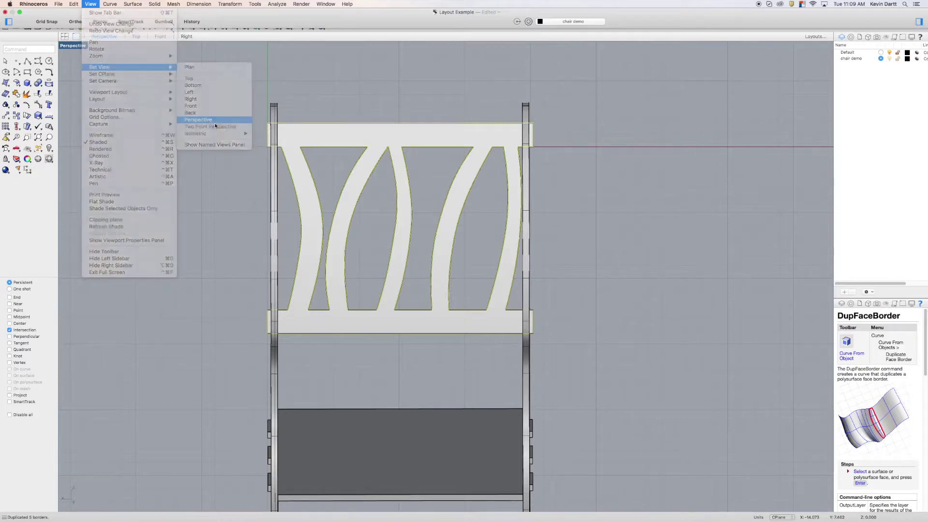
{"action": "mouse_move", "coordinate": [405, 233]}
{"action": "right_mouse_down"}
{"action": "mouse_move", "coordinate": [325, 227]}
{"action": "mouse_move", "coordinate": [392, 223]}
{"action": "right_mouse_up"}
{"action": "right_click_drag", "start_coordinate": [435, 251], "coordinate": [474, 184]}
{"action": "scroll", "coordinate": [396, 239], "scroll_direction": "up", "scroll_amount": 5}
{"action": "left_click_drag", "start_coordinate": [474, 184], "coordinate": [388, 250]}
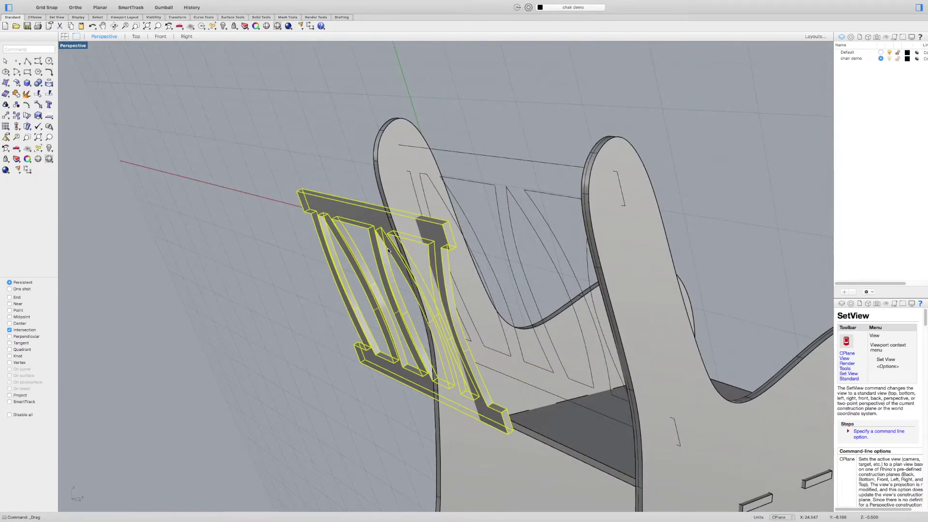
{"action": "key", "text": "Delete"}
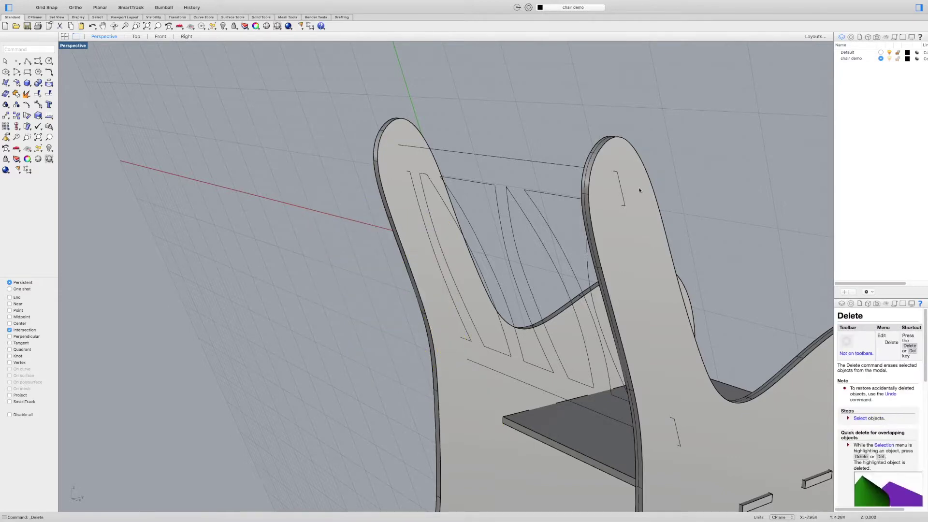
Create the intersection points between the back panel's outer border curve and both side panels with Object Intersection
{"action": "right_click_drag", "start_coordinate": [669, 180], "coordinate": [403, 199]}
{"action": "scroll", "coordinate": [270, 190], "scroll_direction": "down", "scroll_amount": 3}
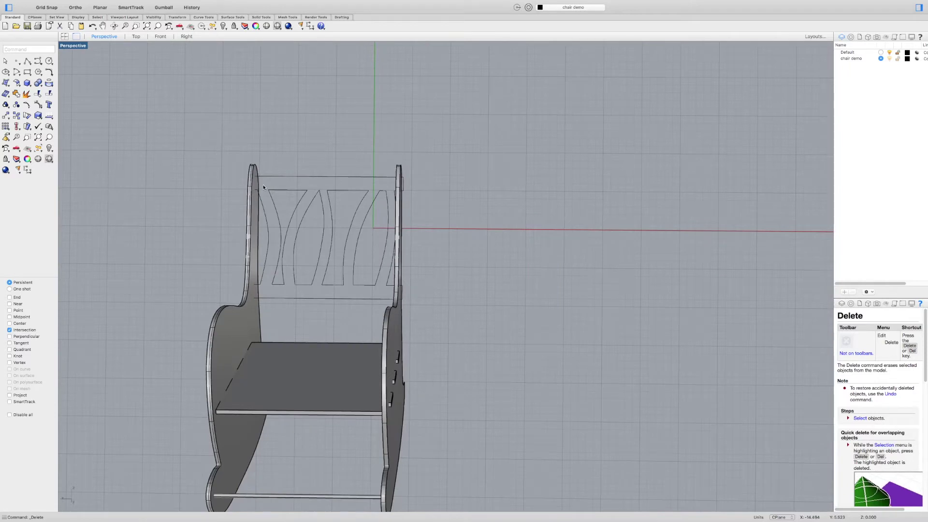
{"action": "left_click", "coordinate": [273, 177]}
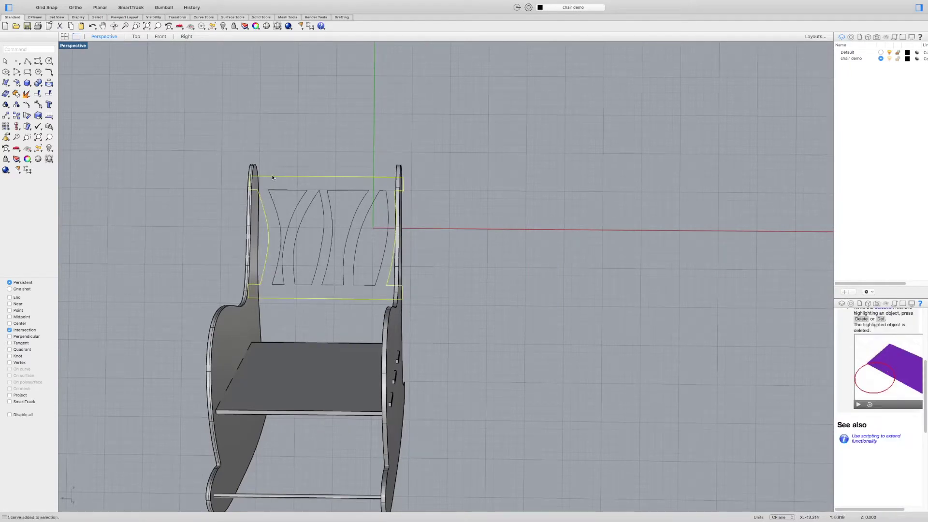
{"action": "mouse_move", "coordinate": [261, 175]}
{"action": "right_mouse_down"}
{"action": "mouse_move", "coordinate": [282, 178]}
{"action": "mouse_move", "coordinate": [261, 182]}
{"action": "right_mouse_up"}
{"action": "scroll", "coordinate": [256, 193], "scroll_direction": "up", "scroll_amount": 5}
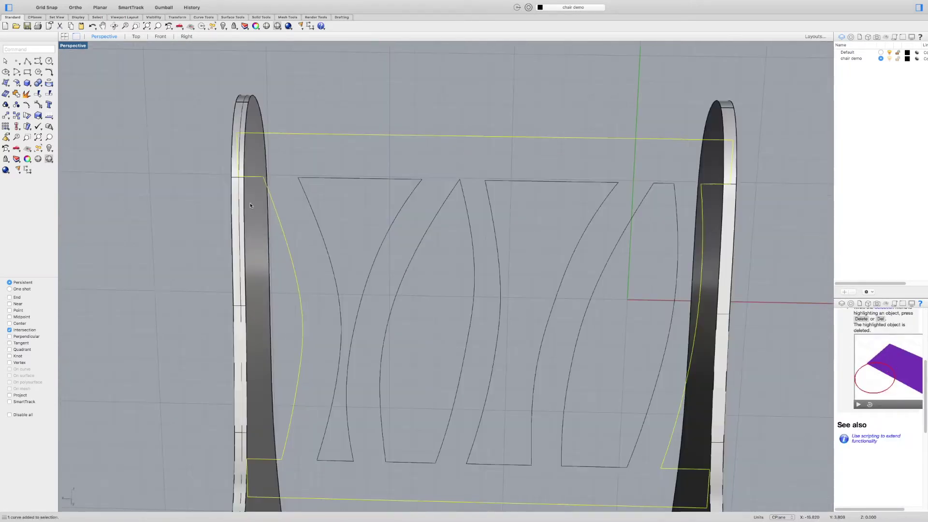
{"action": "left_click", "coordinate": [248, 114], "text": "shift"}
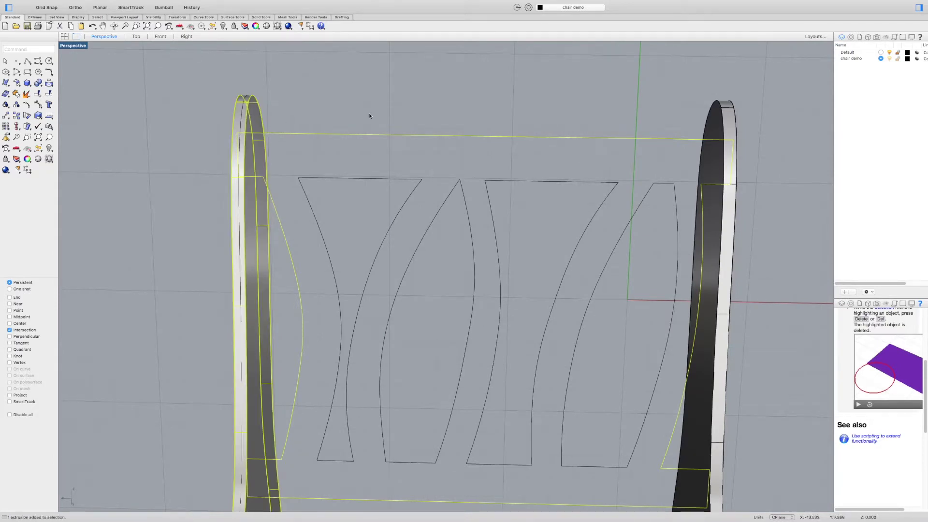
{"action": "left_click", "coordinate": [734, 117], "text": "shift"}
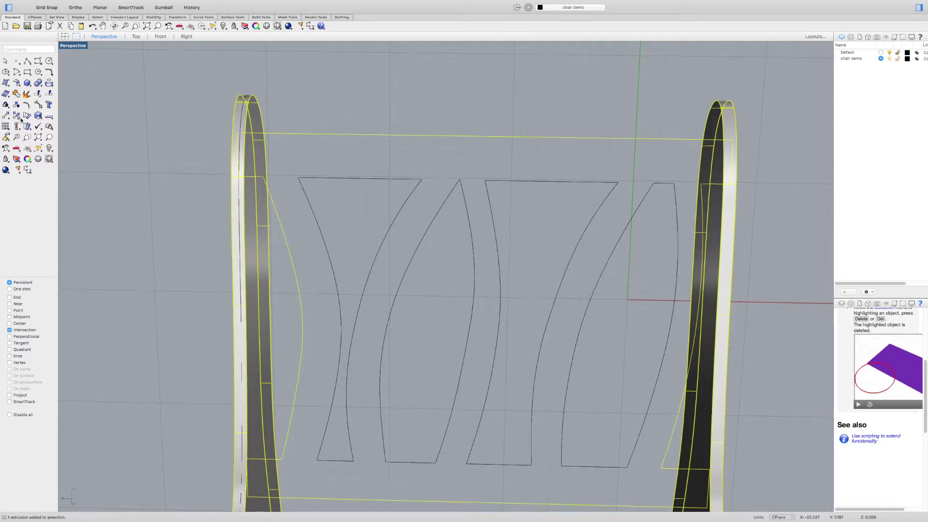
{"action": "left_click", "coordinate": [53, 89]}
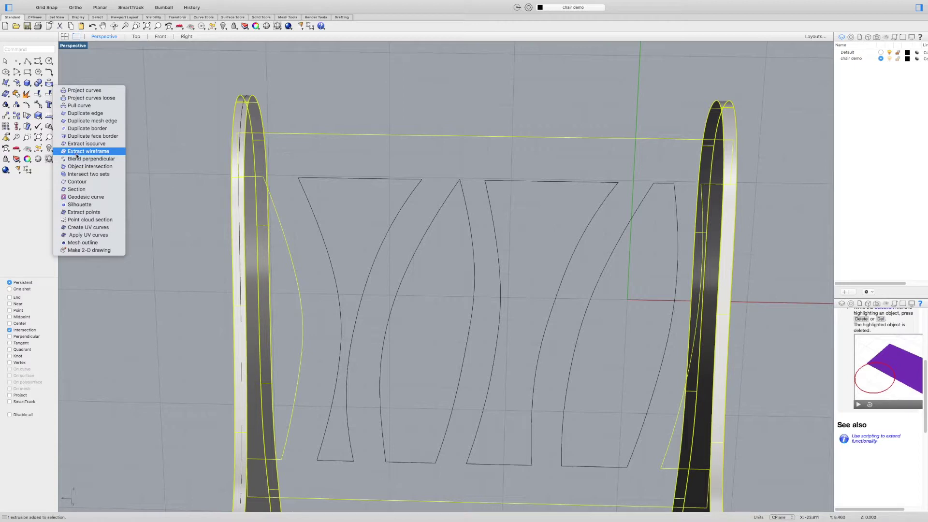
{"action": "left_click", "coordinate": [78, 167]}
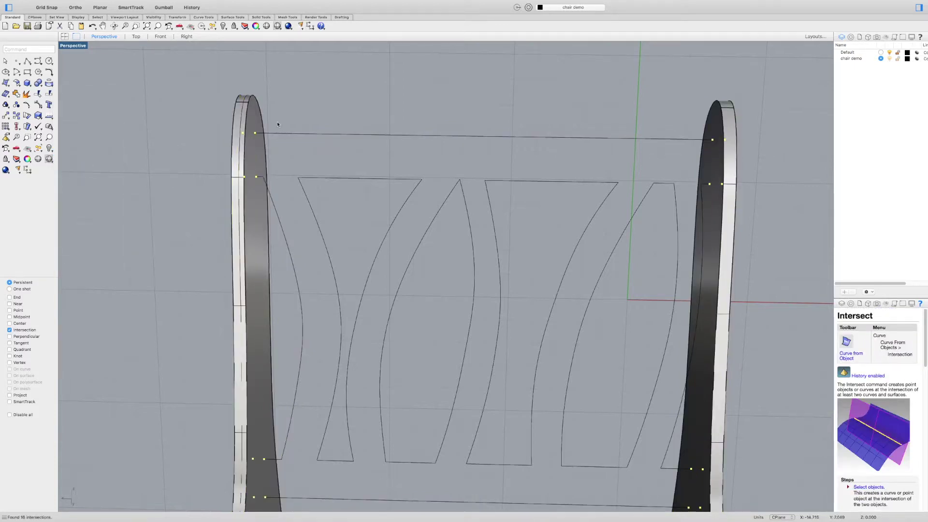
Turn on Ortho and set the viewport to the construction plane's plan view, close up on the upper tab
{"action": "right_click_drag", "start_coordinate": [290, 111], "coordinate": [302, 99]}
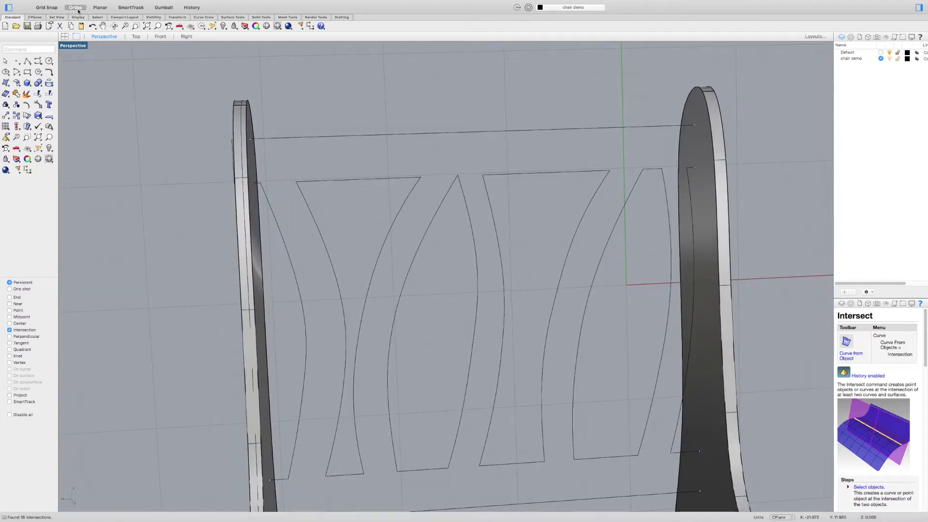
{"action": "left_click", "coordinate": [93, 3]}
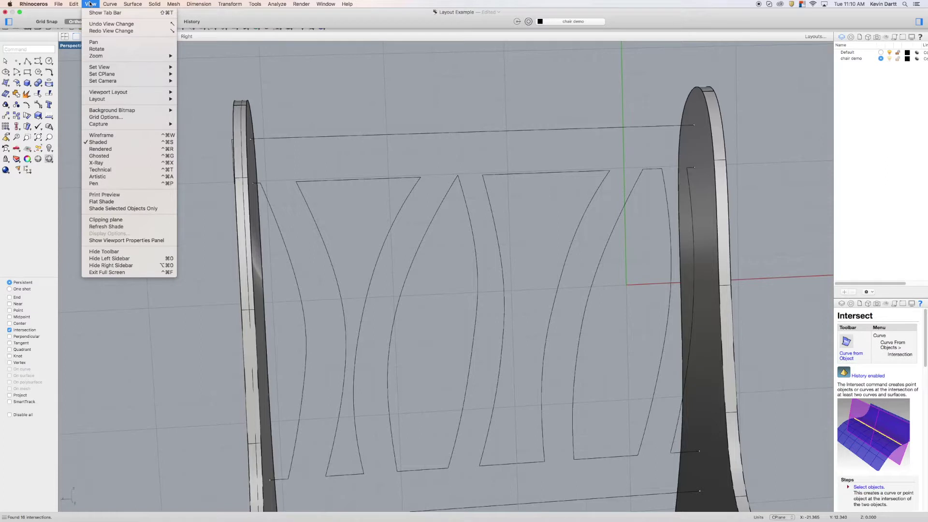
{"action": "mouse_move", "coordinate": [120, 66]}
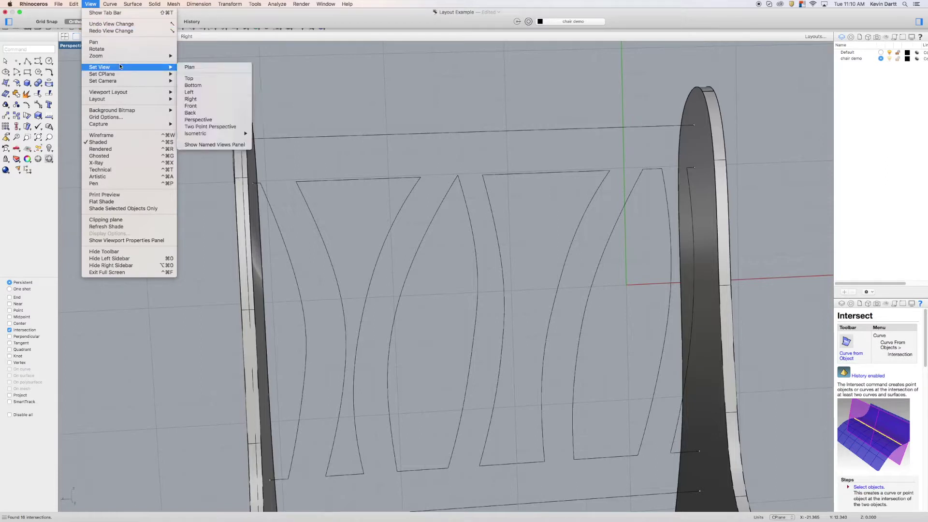
{"action": "left_click", "coordinate": [196, 67]}
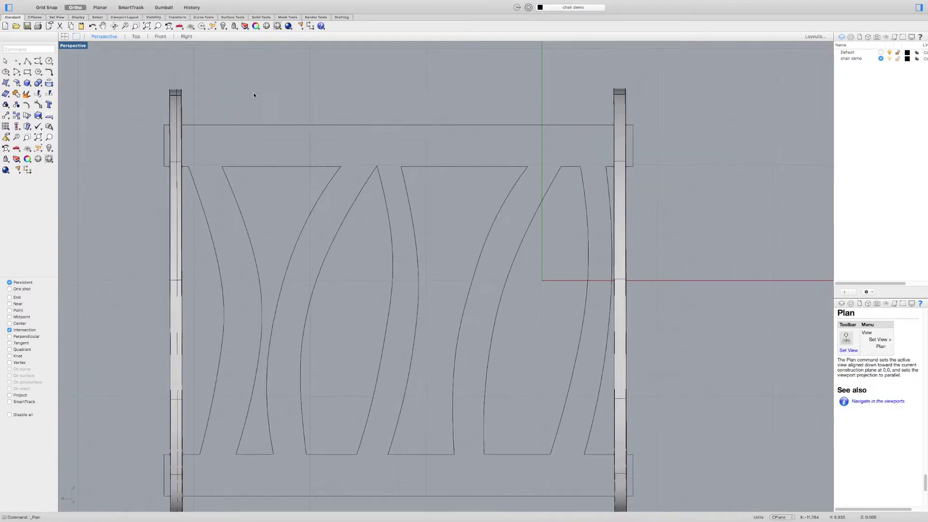
{"action": "scroll", "coordinate": [176, 133], "scroll_direction": "up", "scroll_amount": 5}
{"action": "scroll", "coordinate": [177, 134], "scroll_direction": "up", "scroll_amount": 3}
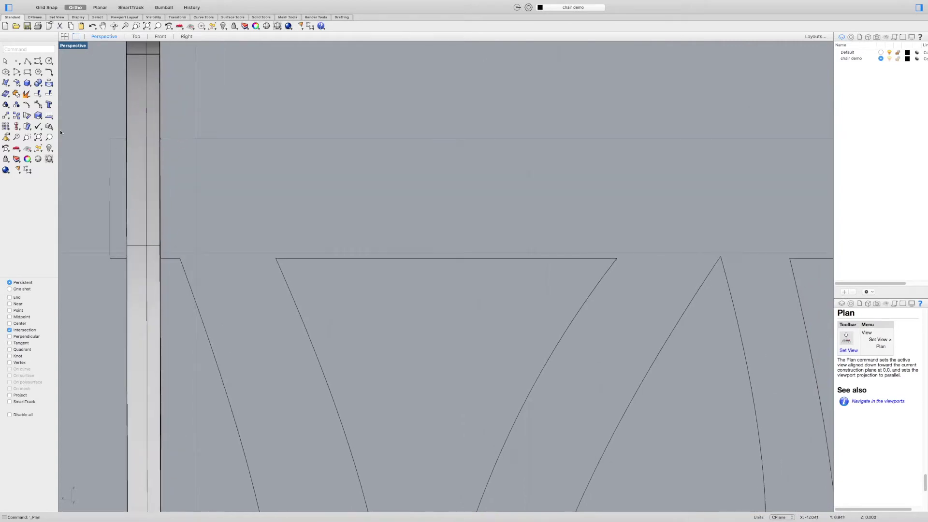
Switch the persistent object snap from Intersection to Point
{"action": "left_click", "coordinate": [27, 72]}
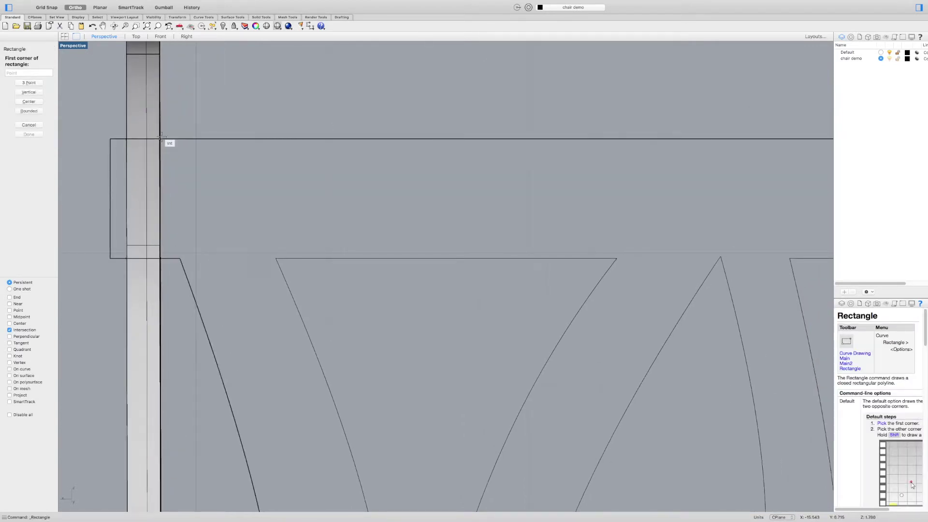
{"action": "left_click", "coordinate": [10, 330]}
{"action": "left_click", "coordinate": [9, 310]}
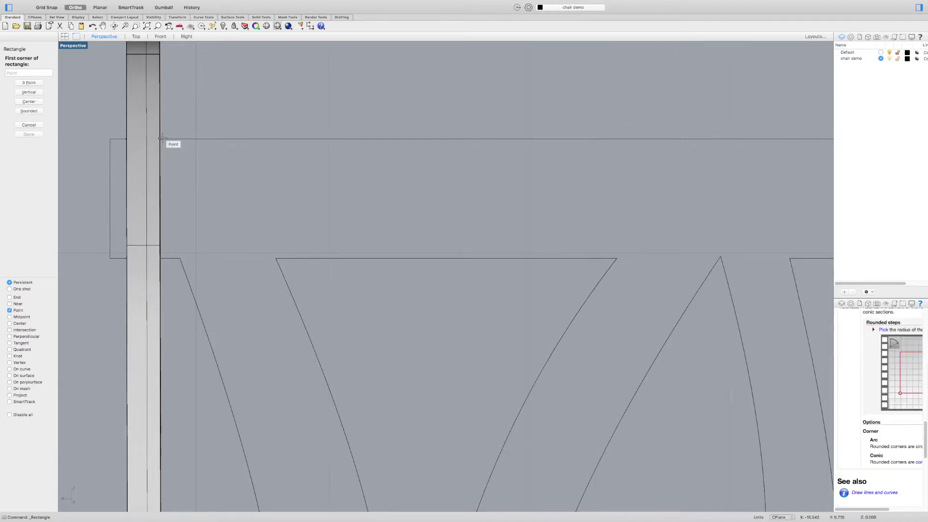
{"action": "scroll", "coordinate": [164, 142], "scroll_direction": "down", "scroll_amount": 5}
{"action": "scroll", "coordinate": [358, 135], "scroll_direction": "up", "scroll_amount": 5}
{"action": "key", "text": "Escape"}
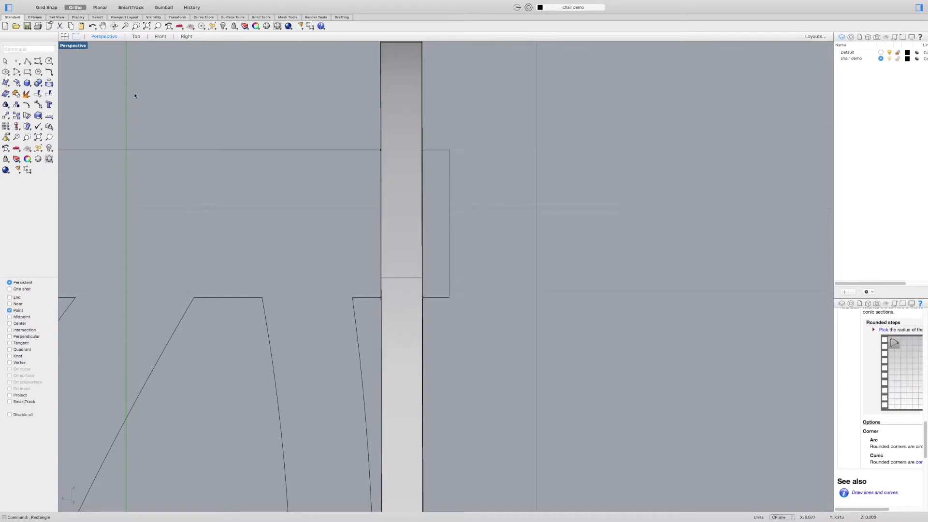
Draw a line along the upper rail's top edge between the side panels' inner intersection points and move it slightly above the edge
{"action": "left_click", "coordinate": [28, 61]}
{"action": "left_click", "coordinate": [46, 66]}
{"action": "scroll", "coordinate": [160, 126], "scroll_direction": "down", "scroll_amount": 3}
{"action": "left_click", "coordinate": [160, 108]}
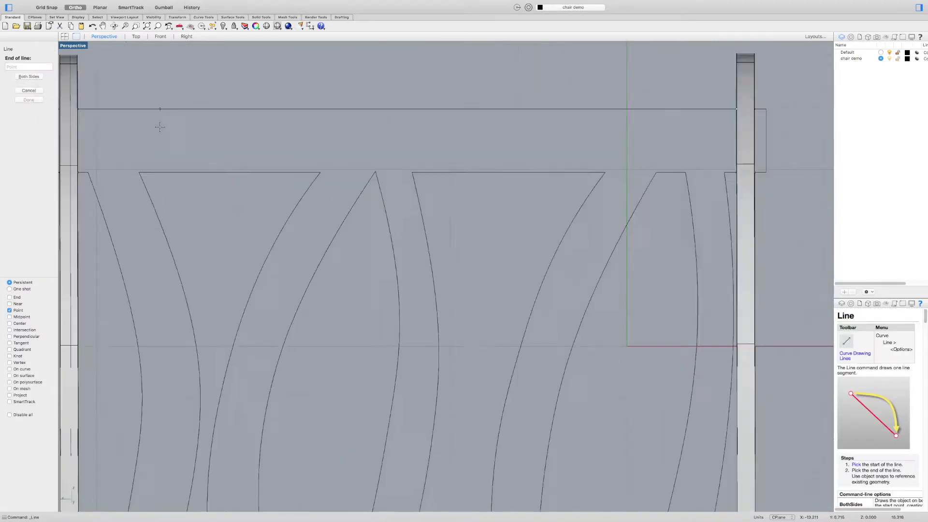
{"action": "right_click_drag", "start_coordinate": [160, 127], "coordinate": [311, 159], "text": "shift"}
{"action": "left_click", "coordinate": [245, 140]}
{"action": "left_click_drag", "start_coordinate": [245, 141], "coordinate": [240, 133]}
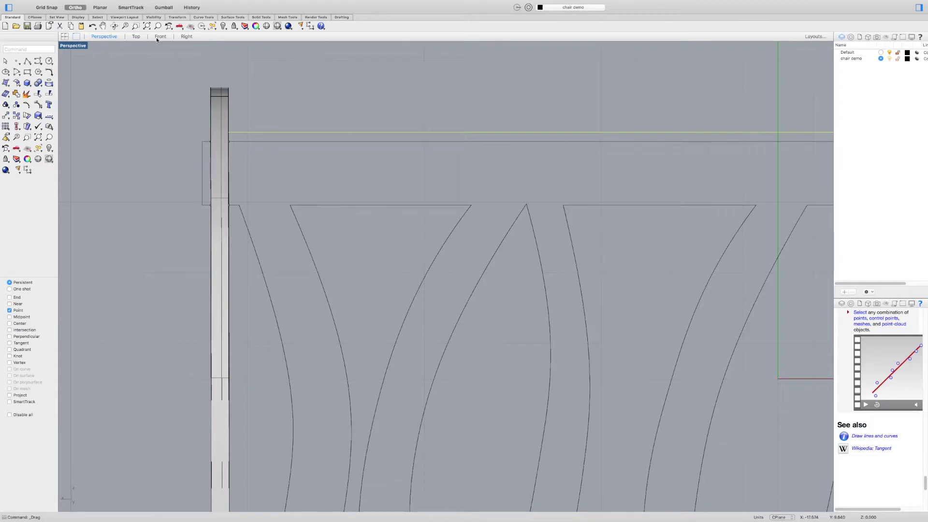
Draw a straight polyline between the inner intersection points along the upper rail's lower edge and move it slightly below that edge
{"action": "left_click", "coordinate": [28, 62]}
{"action": "right_click_drag", "start_coordinate": [242, 209], "coordinate": [459, 217]}
{"action": "left_click", "coordinate": [460, 217]}
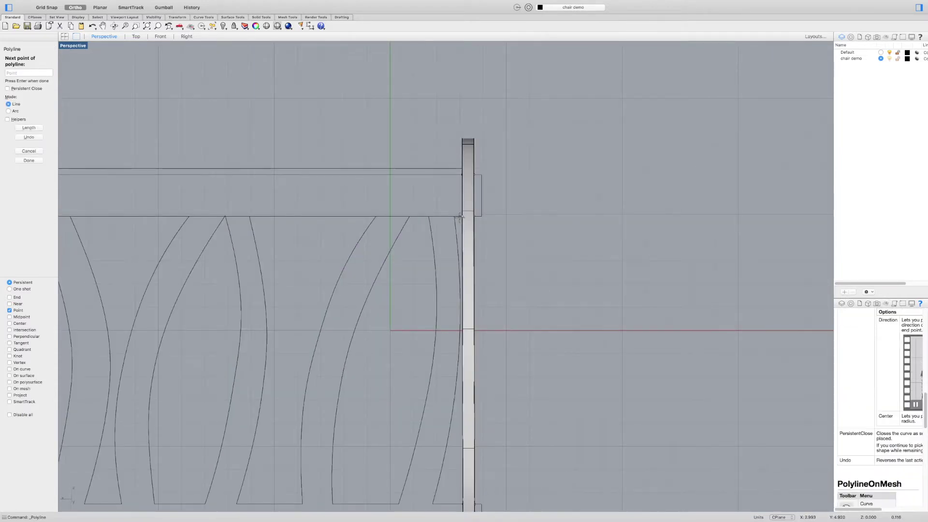
{"action": "key", "text": "Return"}
{"action": "left_click_drag", "start_coordinate": [451, 216], "coordinate": [386, 254]}
Draw straight lines between the inner intersection points along both edges of the lower rail and move them slightly outside the rail
{"action": "scroll", "coordinate": [451, 222], "scroll_direction": "down", "scroll_amount": 3}
{"action": "scroll", "coordinate": [386, 253], "scroll_direction": "down", "scroll_amount": 2}
{"action": "scroll", "coordinate": [217, 338], "scroll_direction": "up", "scroll_amount": 5}
{"action": "left_click", "coordinate": [27, 62]}
{"action": "left_click", "coordinate": [165, 280]}
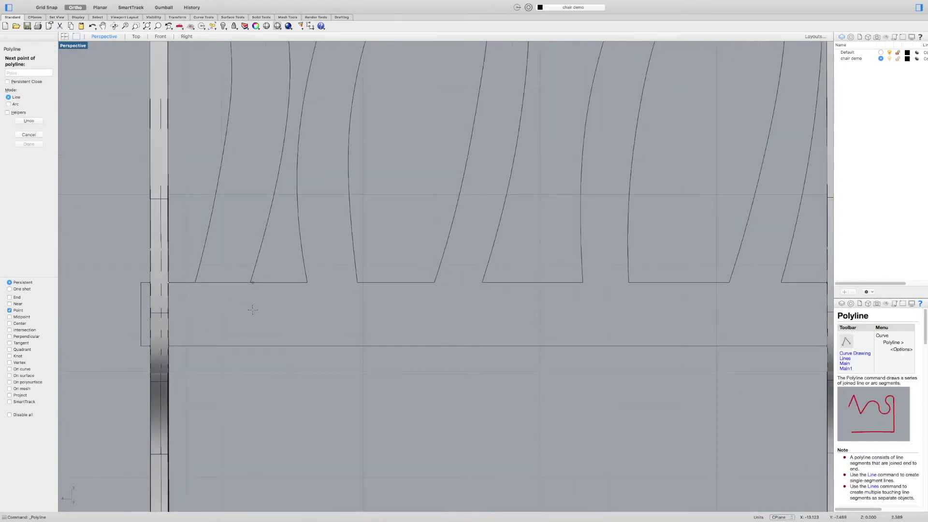
{"action": "scroll", "coordinate": [296, 295], "scroll_direction": "down", "scroll_amount": 5}
{"action": "left_click", "coordinate": [478, 290]}
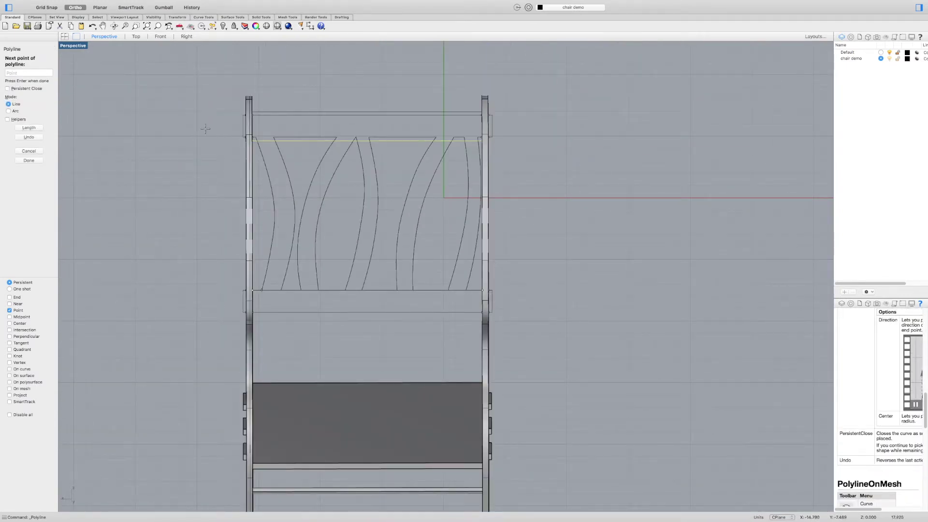
{"action": "key", "text": "F8"}
{"action": "left_click", "coordinate": [29, 160]}
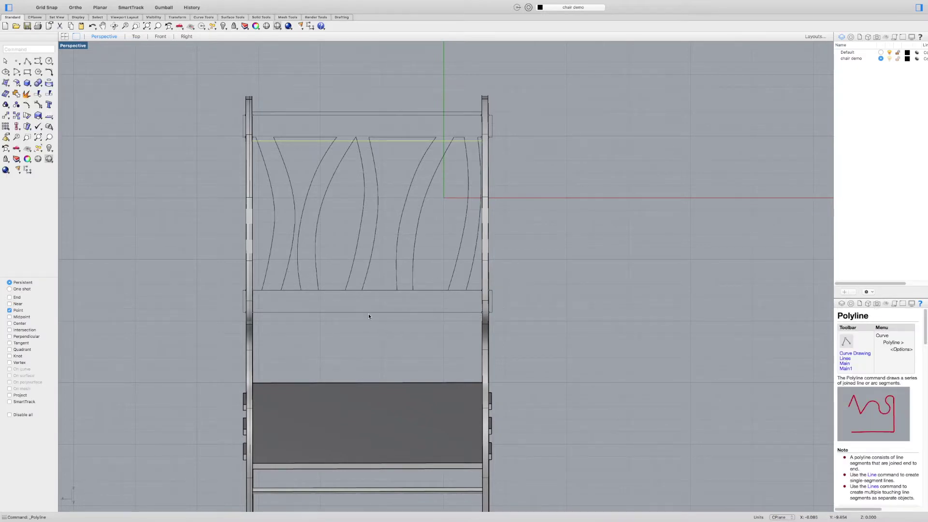
{"action": "left_click", "coordinate": [384, 295]}
{"action": "left_click", "coordinate": [387, 295]}
{"action": "left_click_drag", "start_coordinate": [383, 284], "coordinate": [245, 261]}
{"action": "key", "text": "Escape"}
Switch the object snap from Point to End and connect the upper pair of lines with vertical polylines at both ends
{"action": "left_click", "coordinate": [28, 62]}
{"action": "scroll", "coordinate": [254, 114], "scroll_direction": "up", "scroll_amount": 2}
{"action": "left_click", "coordinate": [9, 297]}
{"action": "left_click", "coordinate": [10, 311]}
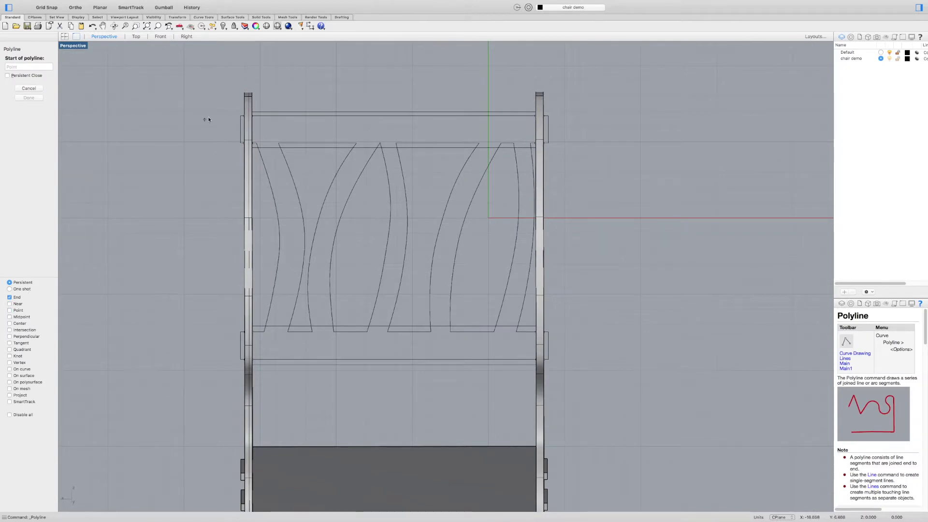
{"action": "left_click", "coordinate": [535, 148]}
{"action": "left_click", "coordinate": [253, 148]}
{"action": "key", "text": "Return"}
{"action": "key", "text": "Return"}
{"action": "left_click", "coordinate": [252, 147]}
{"action": "left_click", "coordinate": [535, 147]}
{"action": "key", "text": "Return"}
Connect the lower pair of lines with vertical polylines at both ends
{"action": "key", "text": "Return"}
{"action": "key", "text": "Return"}
{"action": "key", "text": "Return"}
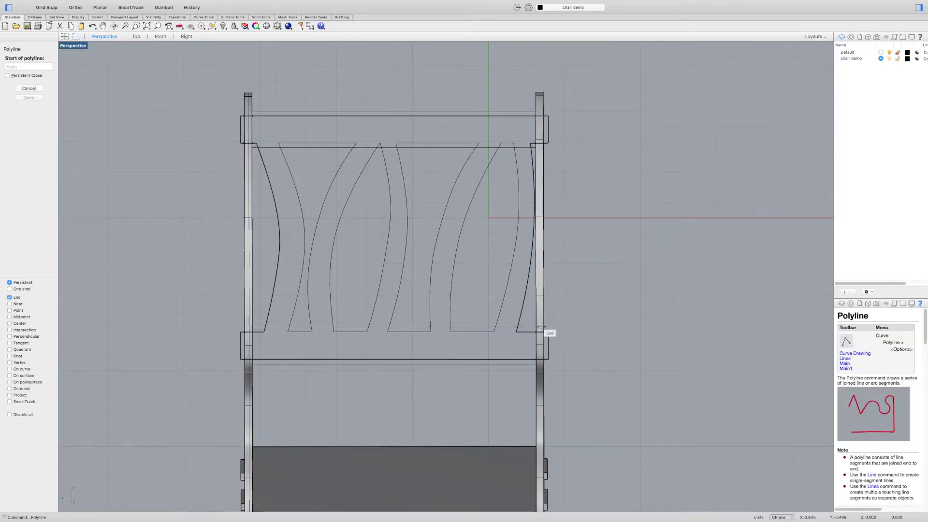
{"action": "left_click", "coordinate": [535, 328]}
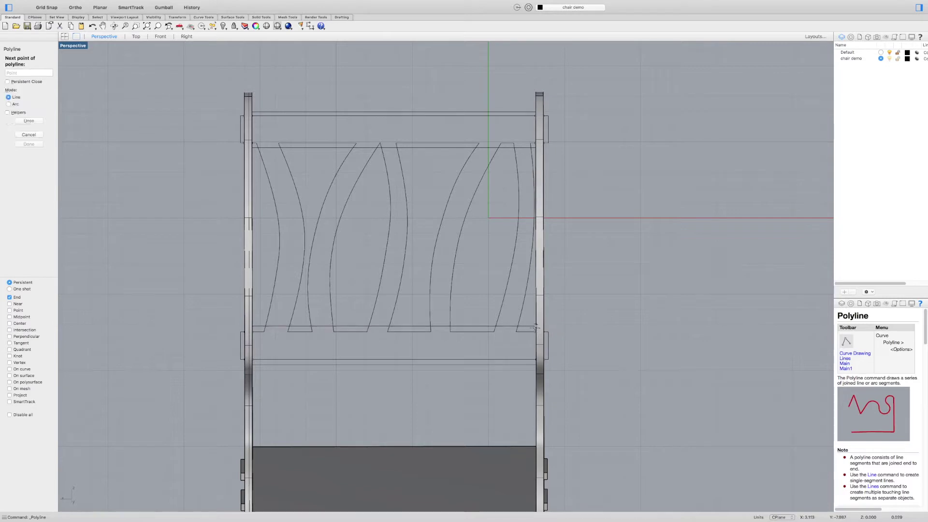
{"action": "left_click", "coordinate": [535, 364]}
{"action": "key", "text": "Return"}
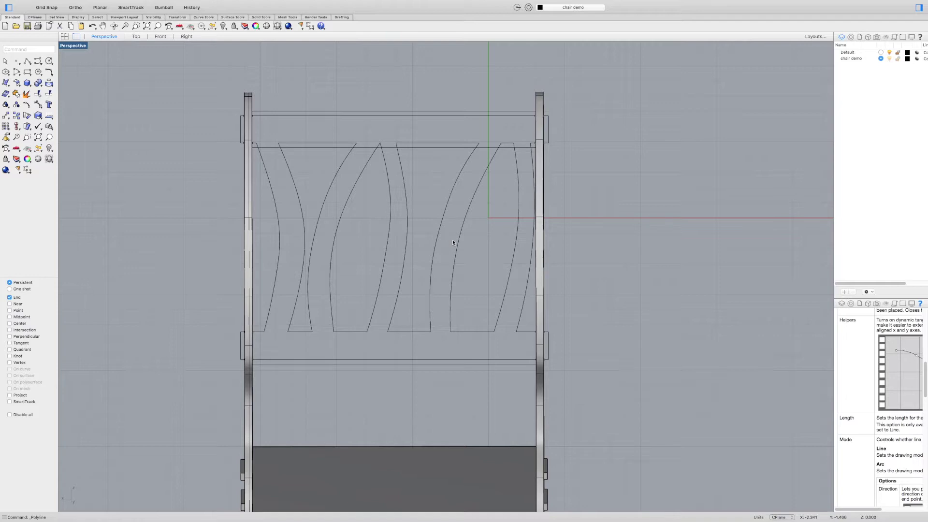
Hide both side panels so that the back panel's curves are fully exposed
{"action": "left_click", "coordinate": [249, 214]}
{"action": "left_click", "coordinate": [278, 228]}
{"action": "left_click", "coordinate": [547, 248], "text": "shift"}
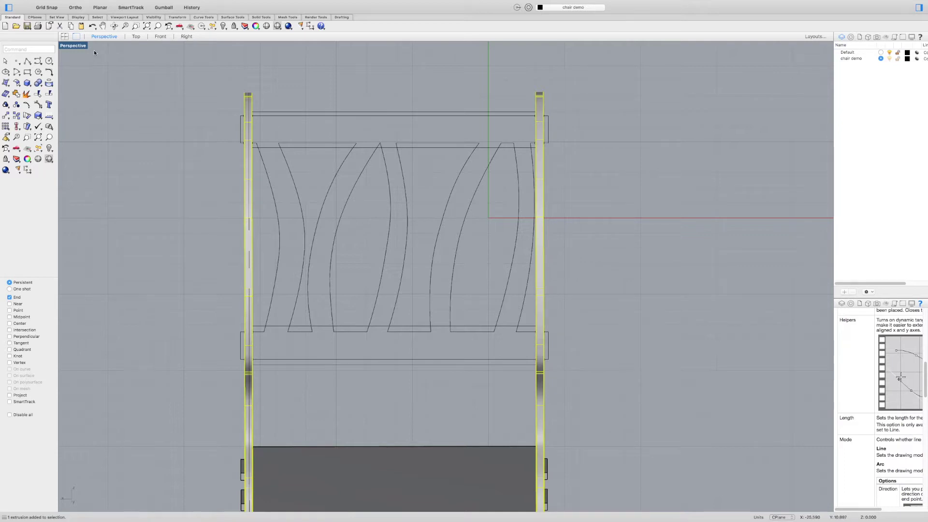
{"action": "mouse_move", "coordinate": [47, 2]}
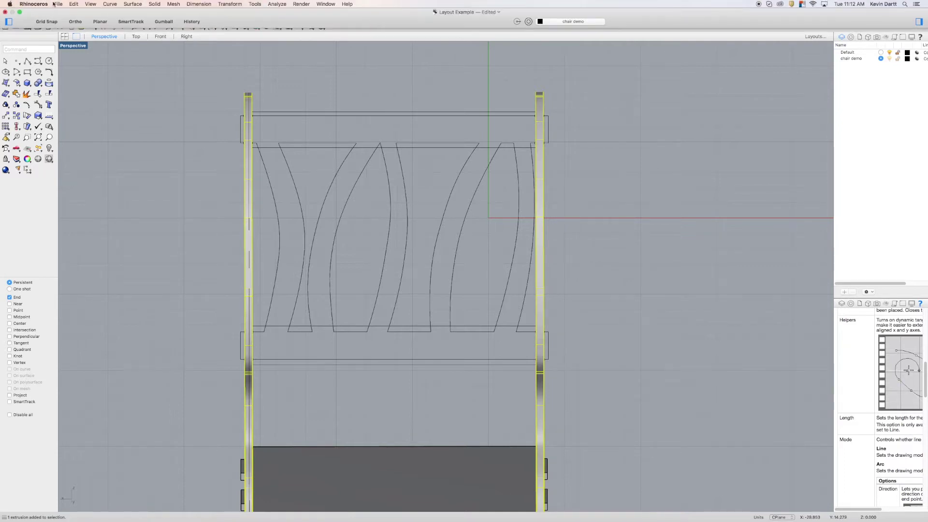
{"action": "left_click", "coordinate": [89, 4]}
{"action": "mouse_move", "coordinate": [74, 4]}
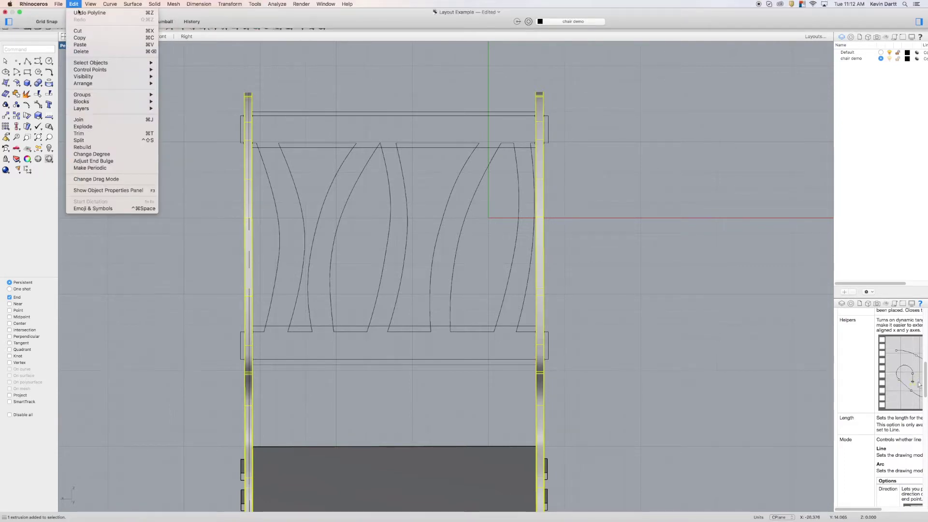
{"action": "mouse_move", "coordinate": [96, 77]}
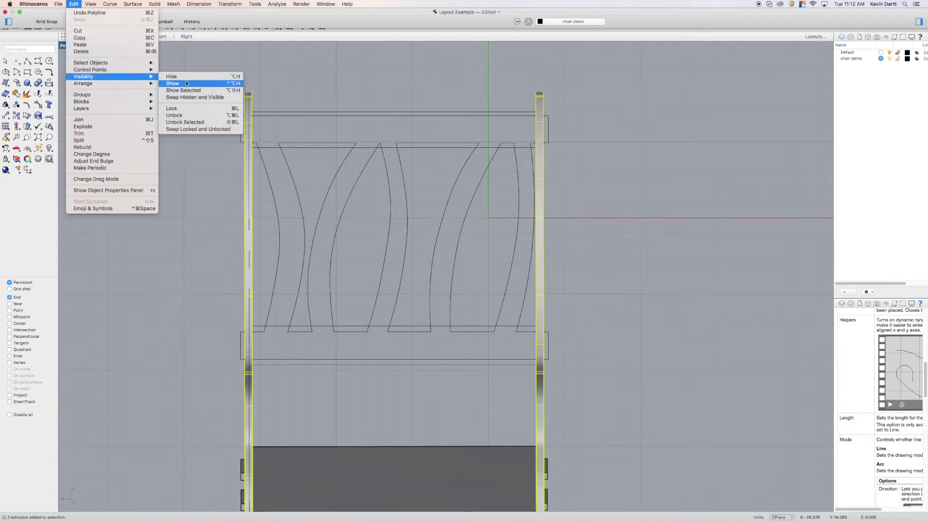
{"action": "left_click", "coordinate": [187, 78]}
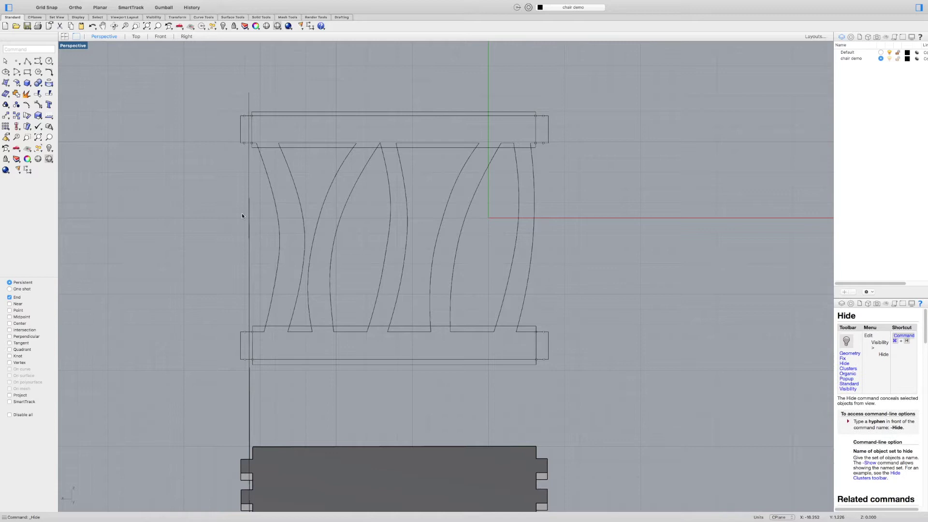
Hide the leftover side-panel curve crossing the tabs on one side of the back panel
{"action": "left_click", "coordinate": [248, 240]}
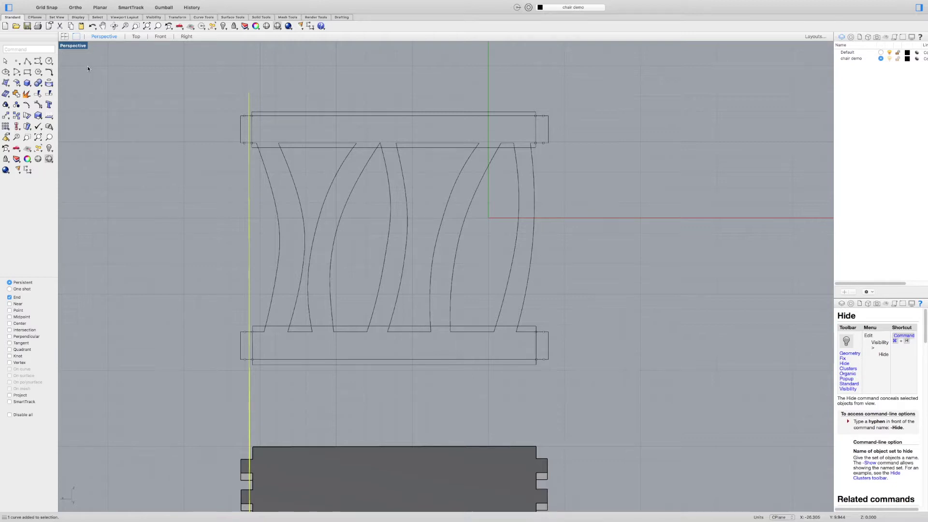
{"action": "left_click", "coordinate": [90, 4]}
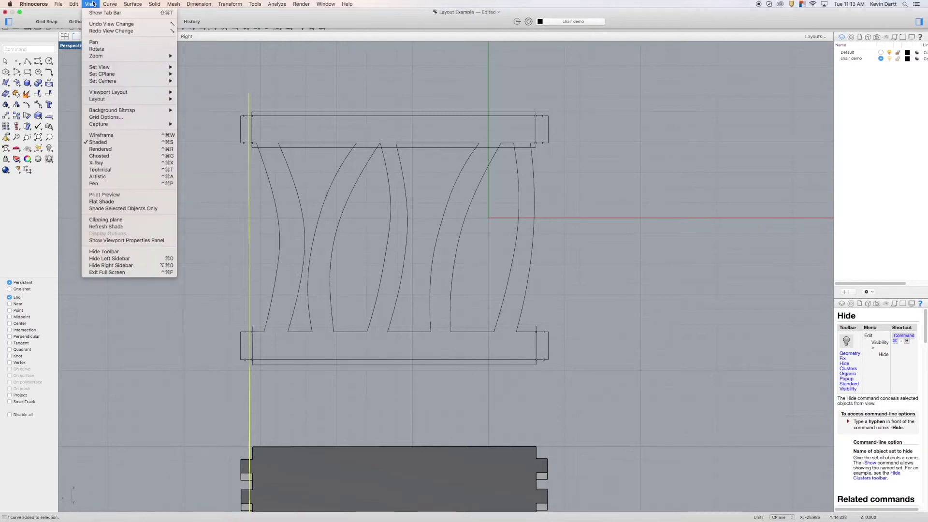
{"action": "mouse_move", "coordinate": [74, 4]}
{"action": "mouse_move", "coordinate": [102, 76]}
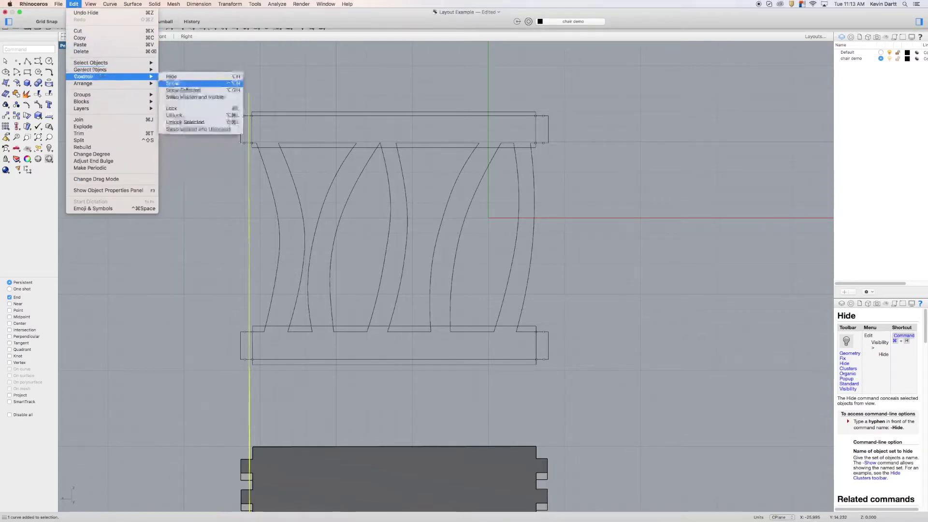
{"action": "left_click", "coordinate": [198, 77]}
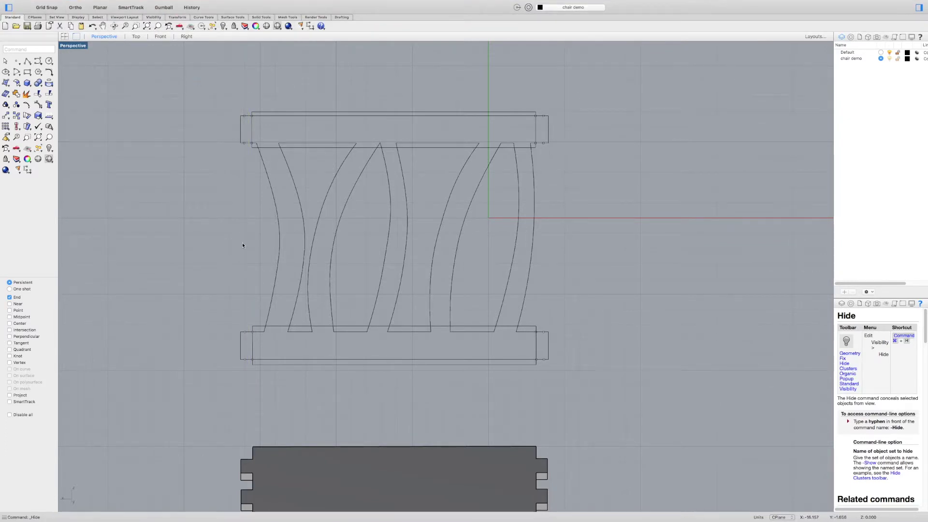
Join the lines around the upper and lower rails into two closed rectangles
{"action": "right_click_drag", "start_coordinate": [349, 125], "coordinate": [331, 129], "text": "shift"}
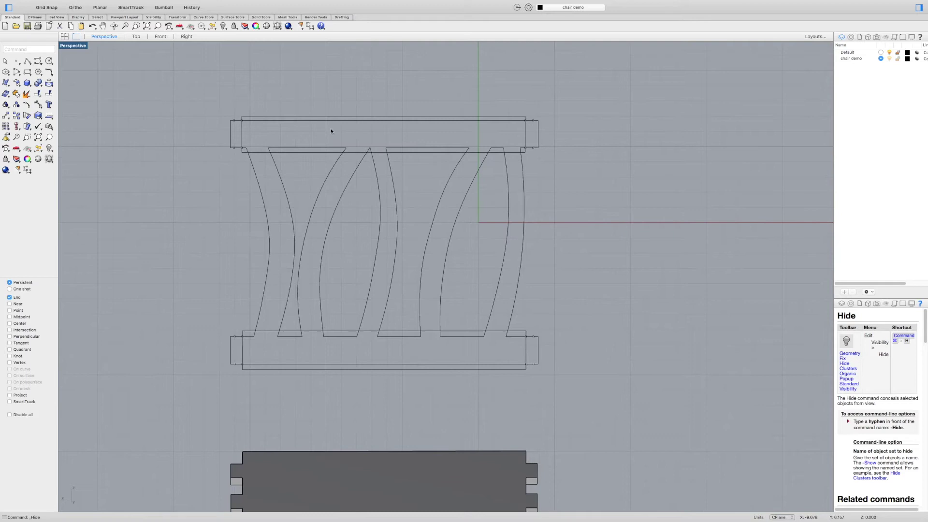
{"action": "left_click", "coordinate": [383, 118]}
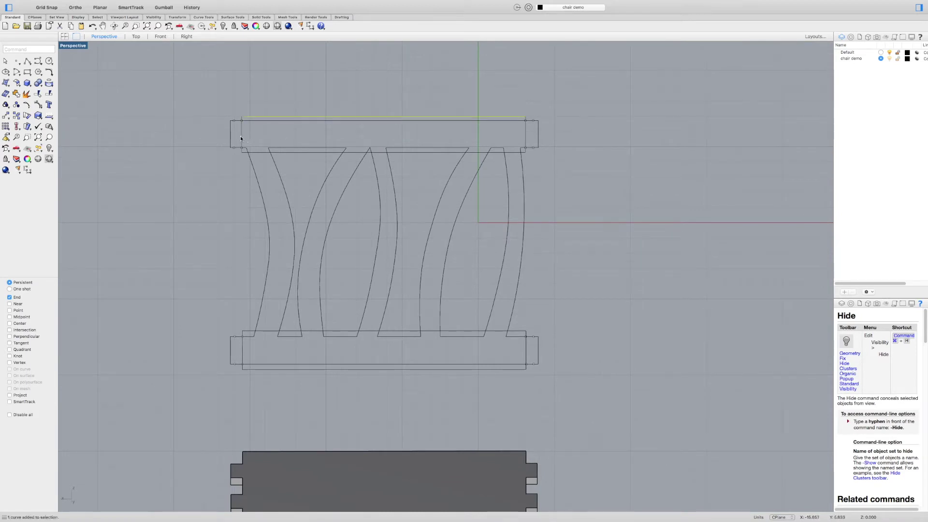
{"action": "left_click", "coordinate": [288, 152], "text": "shift"}
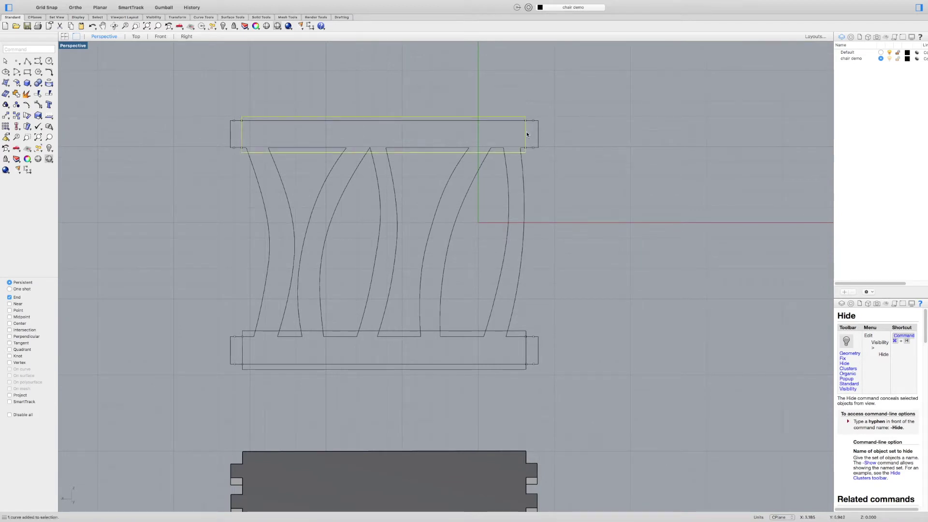
{"action": "left_click", "coordinate": [250, 332], "text": "shift"}
{"action": "left_click", "coordinate": [277, 370], "text": "shift"}
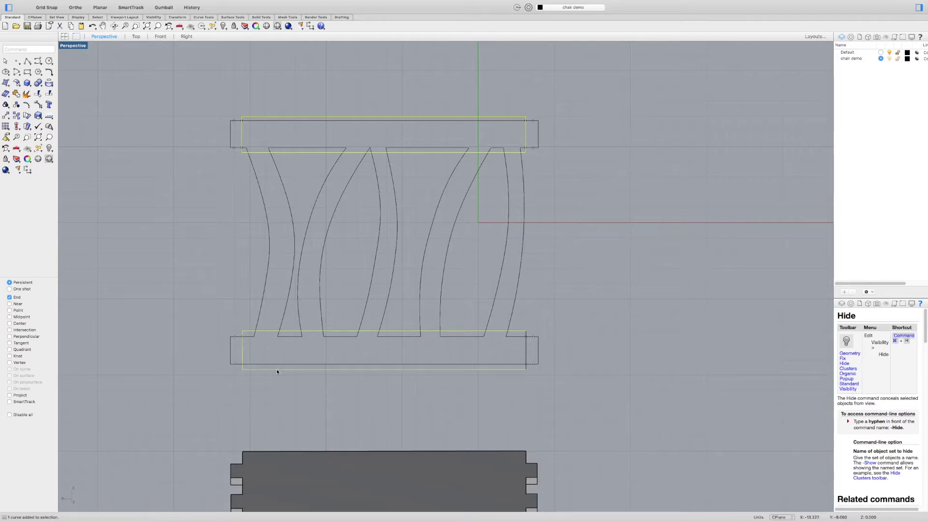
{"action": "left_click", "coordinate": [526, 350], "text": "shift"}
{"action": "left_click", "coordinate": [17, 95]}
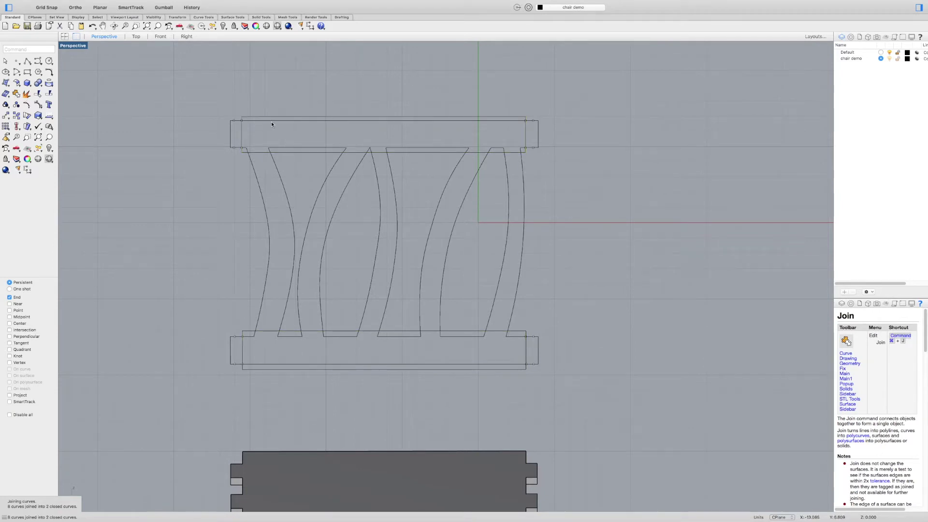
Start Curve Boolean with all of the back panel's border curves and both closed rectangles as input
{"action": "left_click", "coordinate": [273, 117]}
{"action": "left_click", "coordinate": [224, 166]}
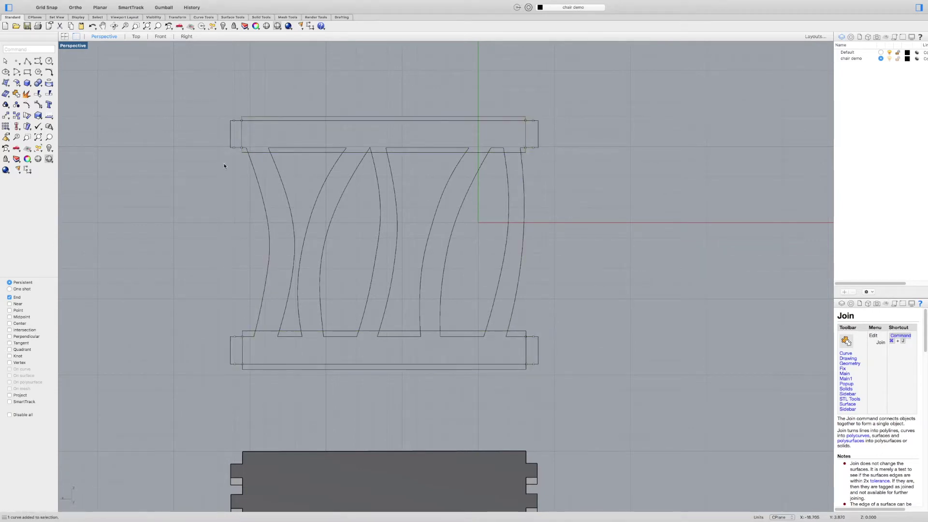
{"action": "mouse_move", "coordinate": [83, 2]}
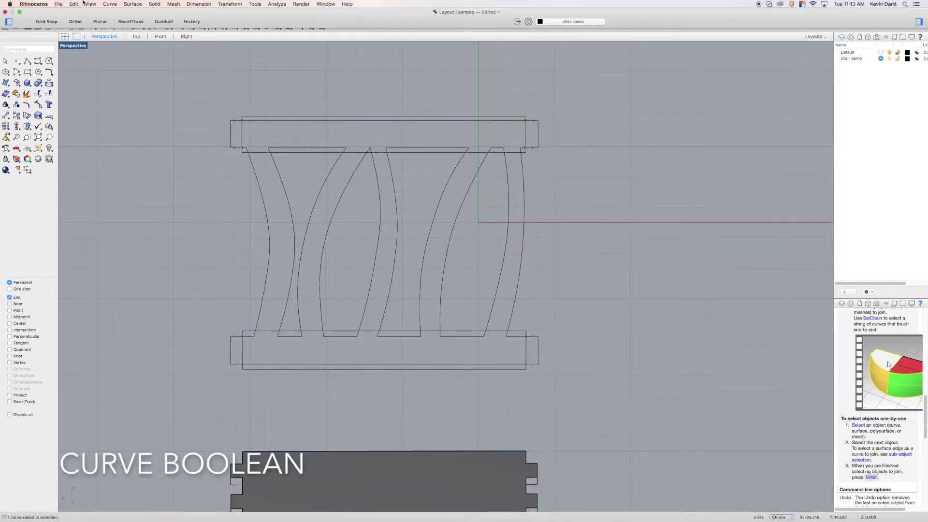
{"action": "left_click", "coordinate": [108, 4]}
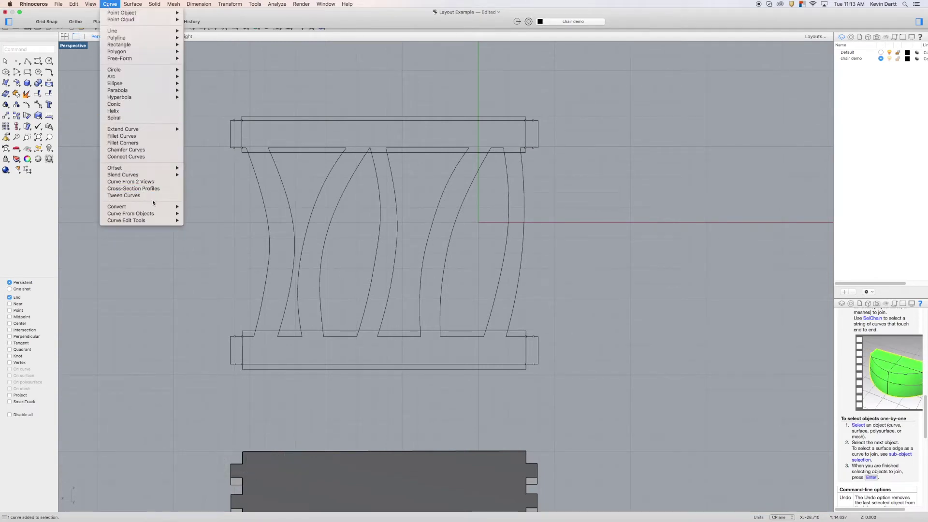
{"action": "mouse_move", "coordinate": [154, 221]}
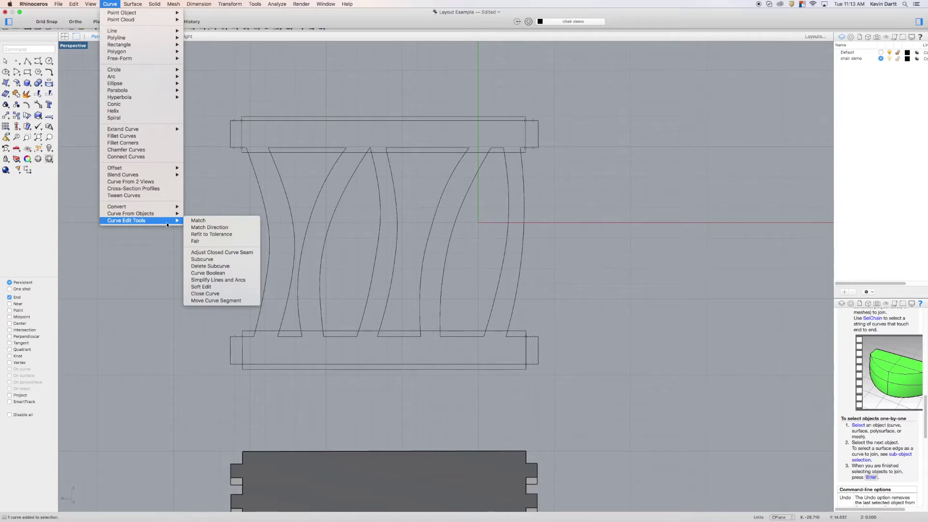
{"action": "left_click", "coordinate": [208, 273]}
{"action": "left_click_drag", "start_coordinate": [181, 95], "coordinate": [605, 384]}
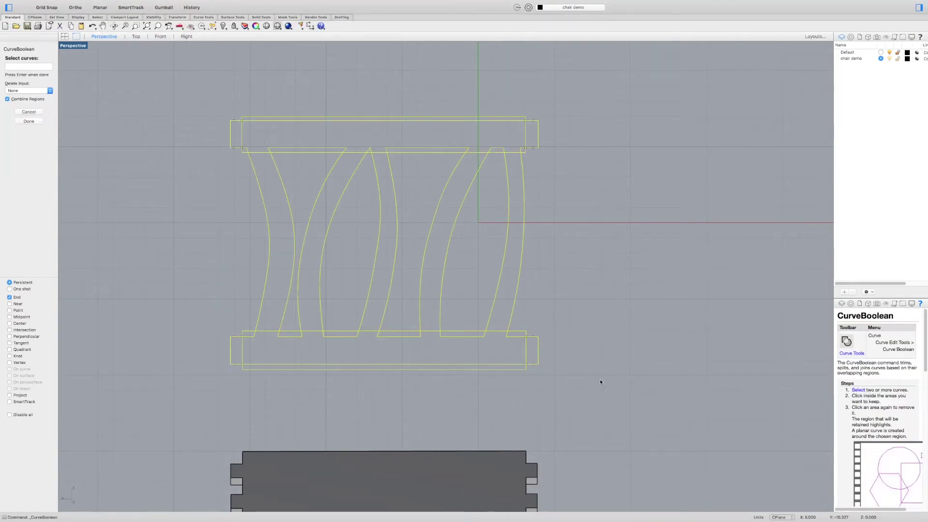
{"action": "key", "text": "Return"}
Keep the lower rail, one of its end tabs and the curved slat regions in the Curve Boolean
{"action": "left_click", "coordinate": [236, 349]}
{"action": "left_click", "coordinate": [251, 344]}
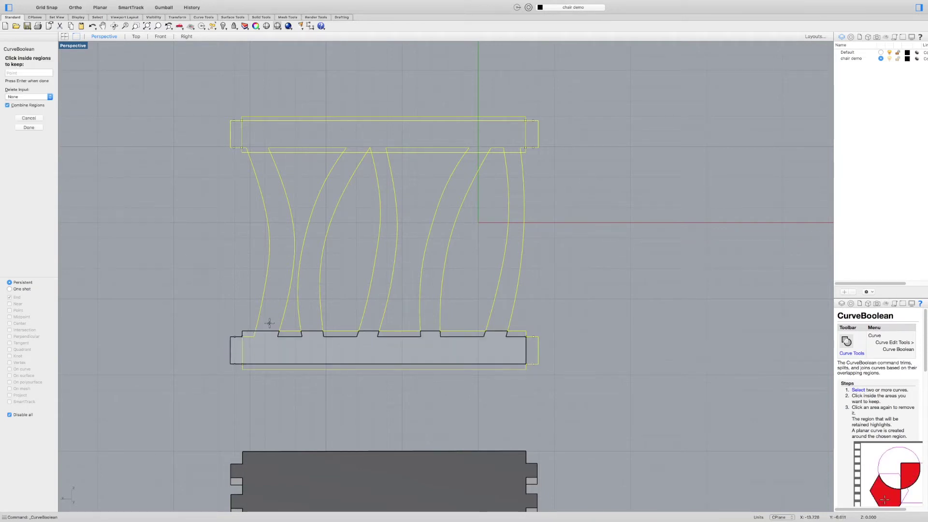
{"action": "left_click", "coordinate": [269, 323]}
{"action": "left_click", "coordinate": [311, 321]}
{"action": "left_click", "coordinate": [377, 308]}
{"action": "left_click", "coordinate": [470, 309]}
{"action": "left_click", "coordinate": [498, 305]}
Add the upper rail, its end tabs and the remaining tab and edge regions, and finish the combined Curve Boolean
{"action": "left_click", "coordinate": [367, 132]}
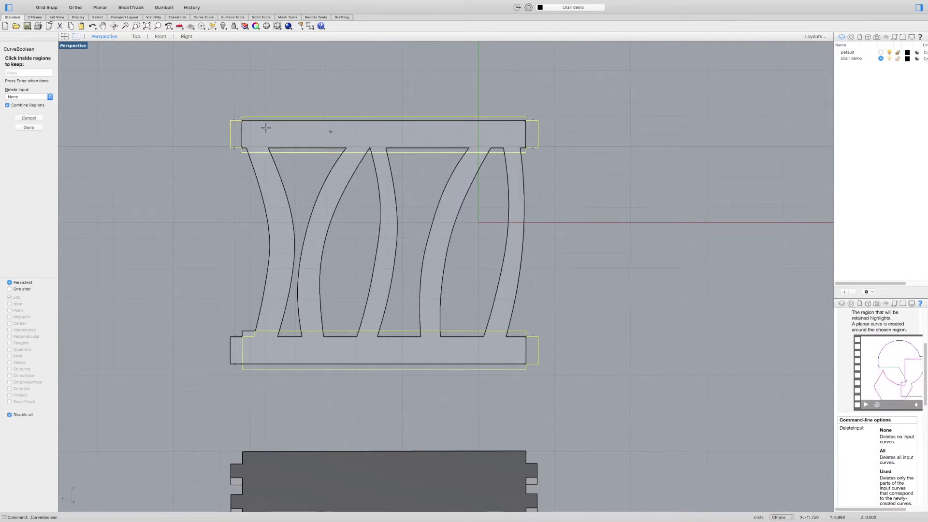
{"action": "left_click", "coordinate": [235, 135]}
{"action": "left_click", "coordinate": [534, 137]}
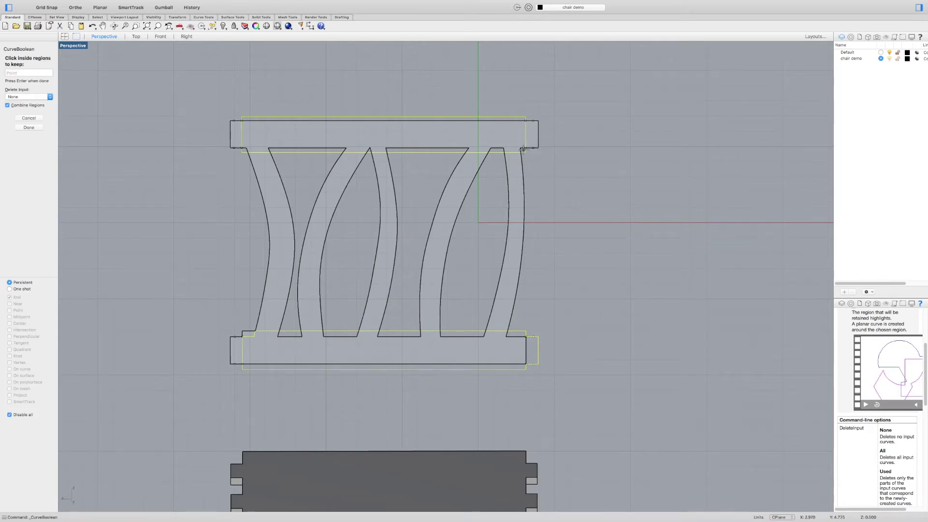
{"action": "left_click", "coordinate": [358, 117]}
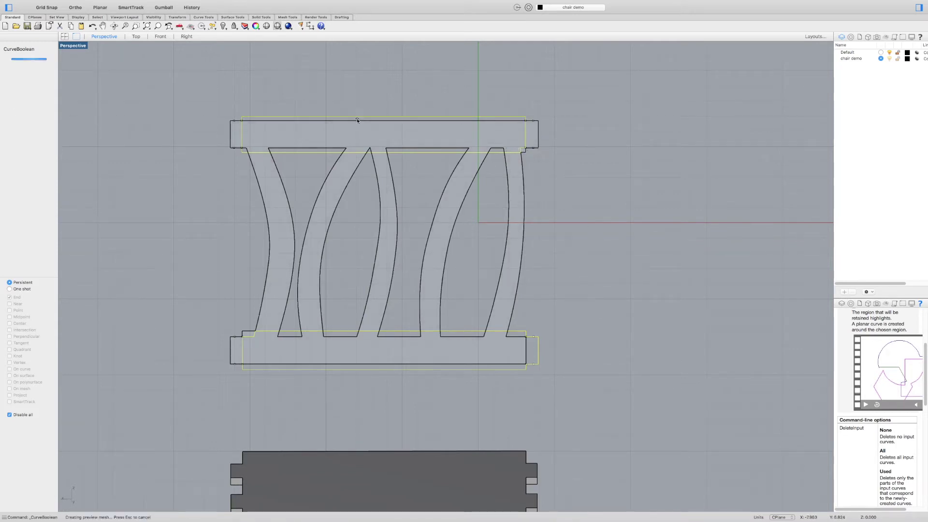
{"action": "left_click", "coordinate": [244, 149]}
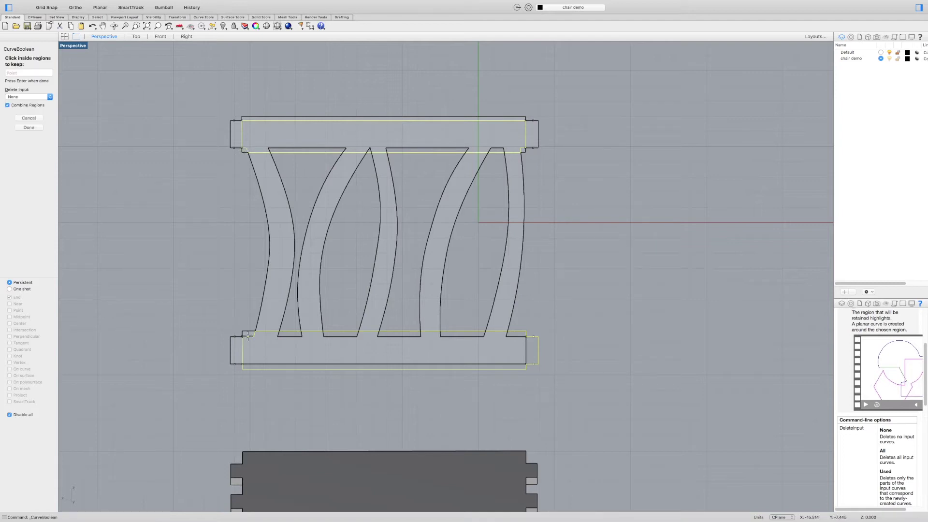
{"action": "left_click", "coordinate": [508, 366]}
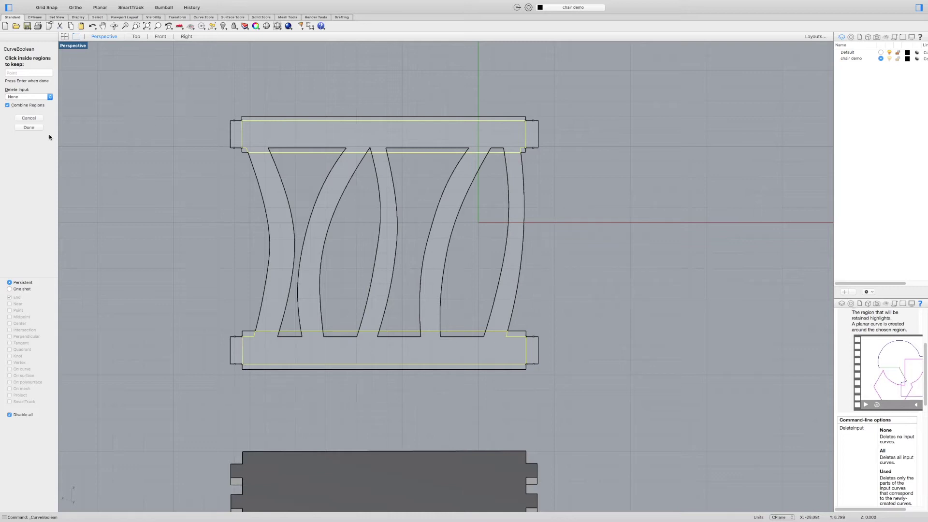
{"action": "left_click", "coordinate": [29, 128]}
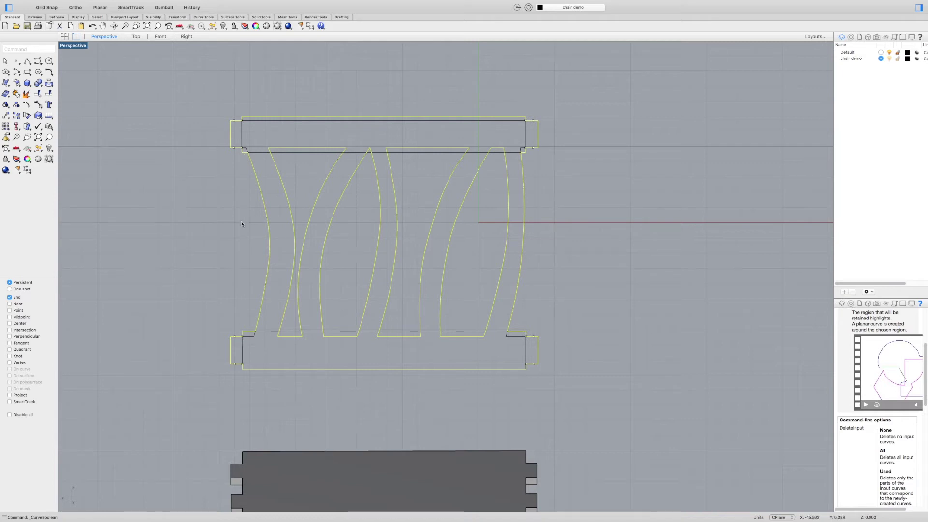
Delete the two construction rectangles and the original back panel outline, keeping the new combined outline
{"action": "key", "text": "Escape"}
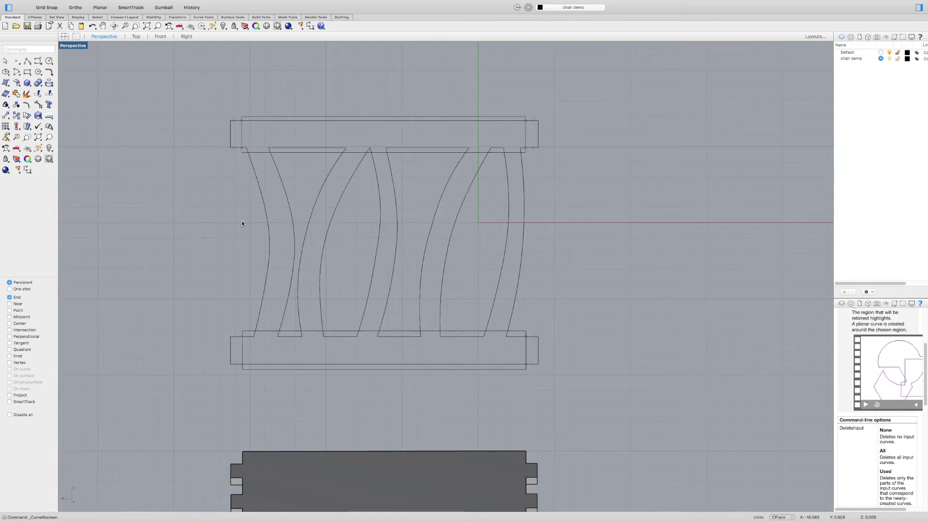
{"action": "left_click", "coordinate": [293, 203]}
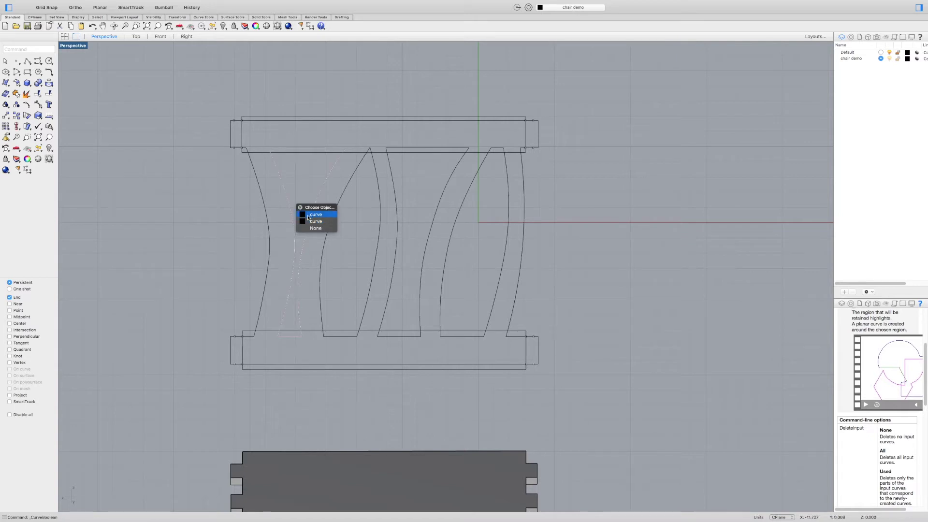
{"action": "left_click", "coordinate": [230, 127]}
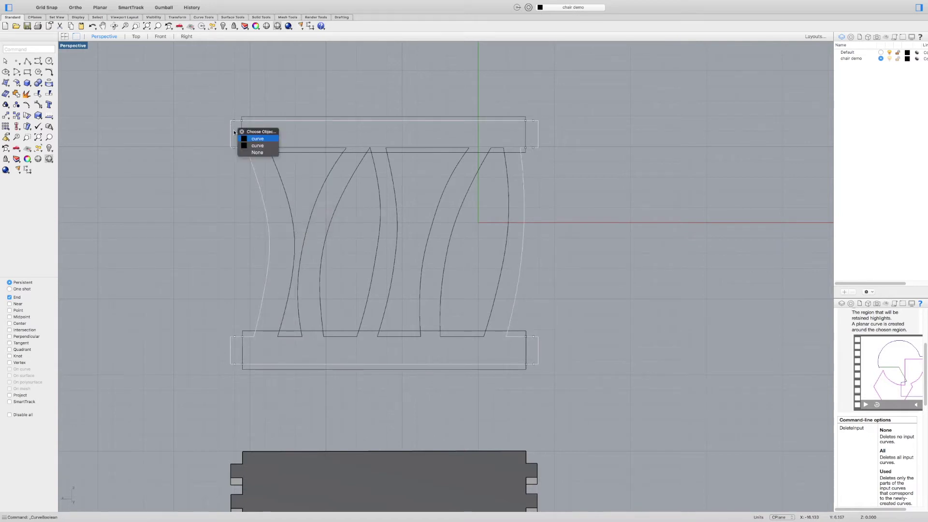
{"action": "left_click", "coordinate": [255, 146]}
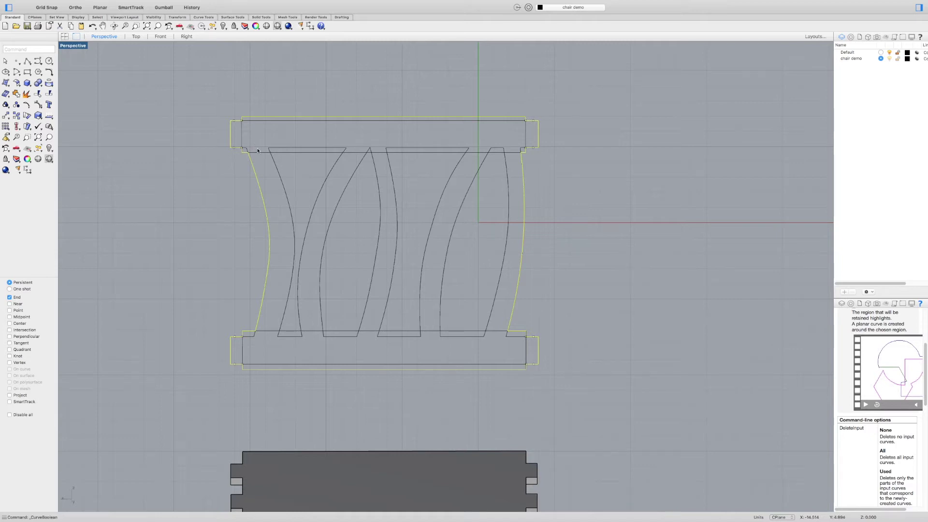
{"action": "left_click", "coordinate": [232, 169]}
{"action": "left_click", "coordinate": [243, 134]}
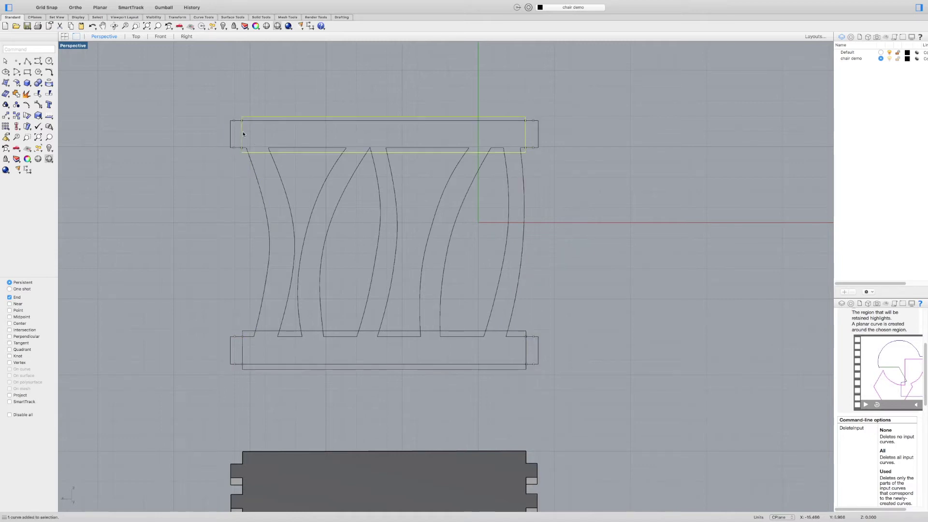
{"action": "key", "text": "Delete"}
{"action": "left_click", "coordinate": [244, 154]}
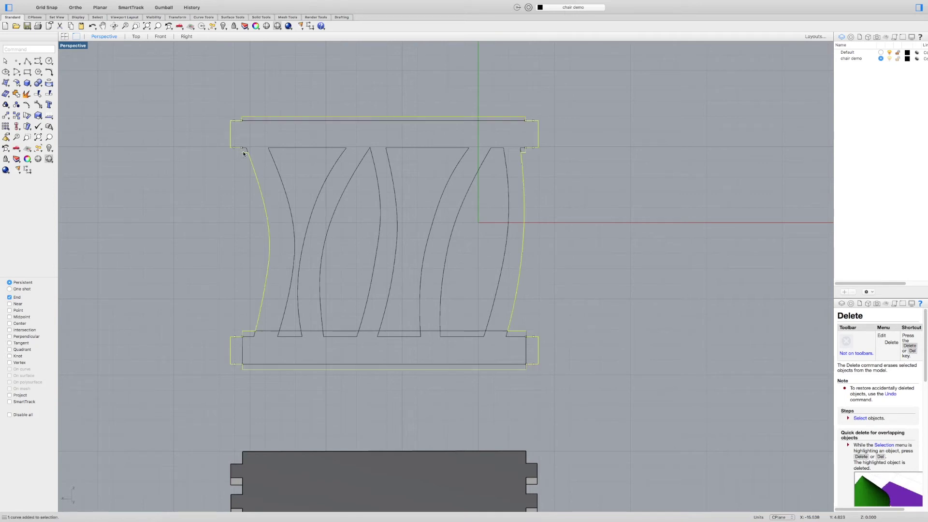
{"action": "key", "text": "Delete"}
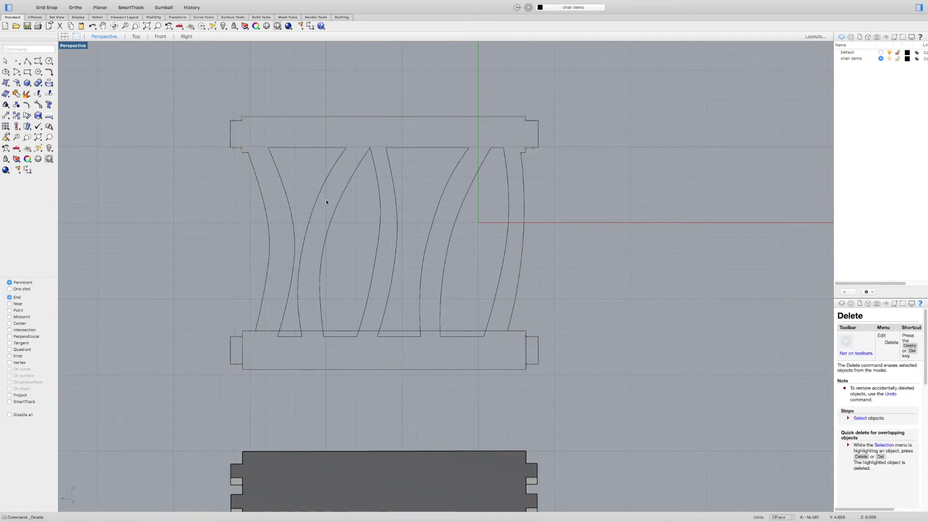
{"action": "left_click", "coordinate": [274, 331]}
{"action": "key", "text": "Delete"}
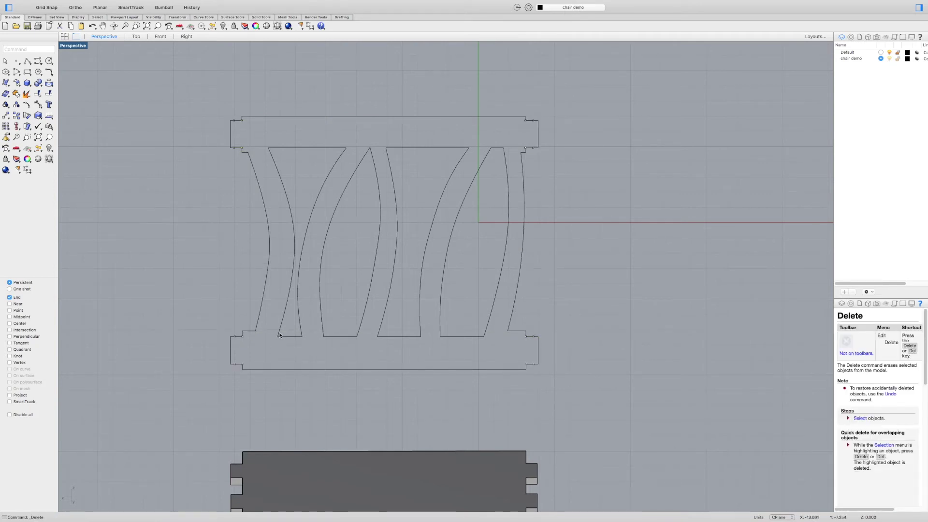
Delete the duplicate original curves around the four openings between the back panel's slats
{"action": "left_click", "coordinate": [279, 335]}
{"action": "key", "text": "Escape"}
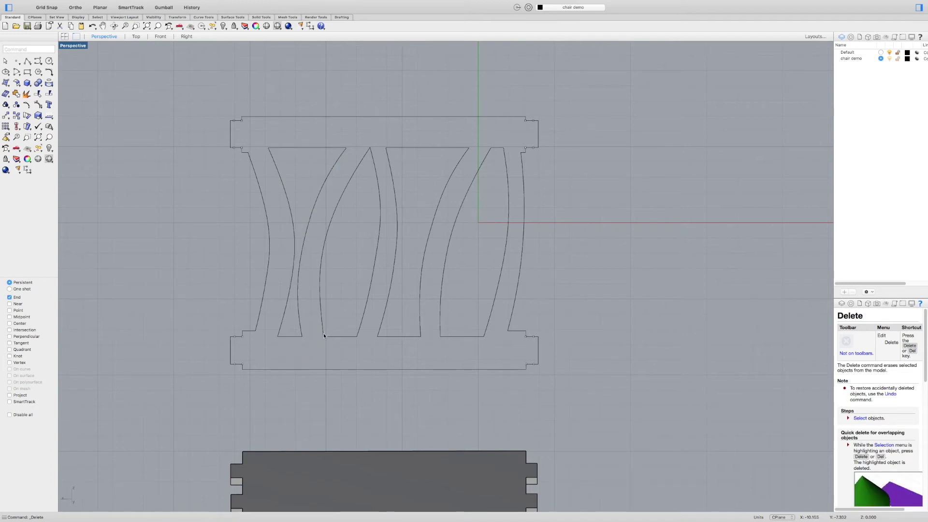
{"action": "left_click", "coordinate": [324, 336]}
{"action": "key", "text": "Escape"}
{"action": "left_click", "coordinate": [384, 325]}
{"action": "key", "text": "Escape"}
{"action": "left_click", "coordinate": [440, 322]}
{"action": "left_click", "coordinate": [463, 332]}
{"action": "key", "text": "Return"}
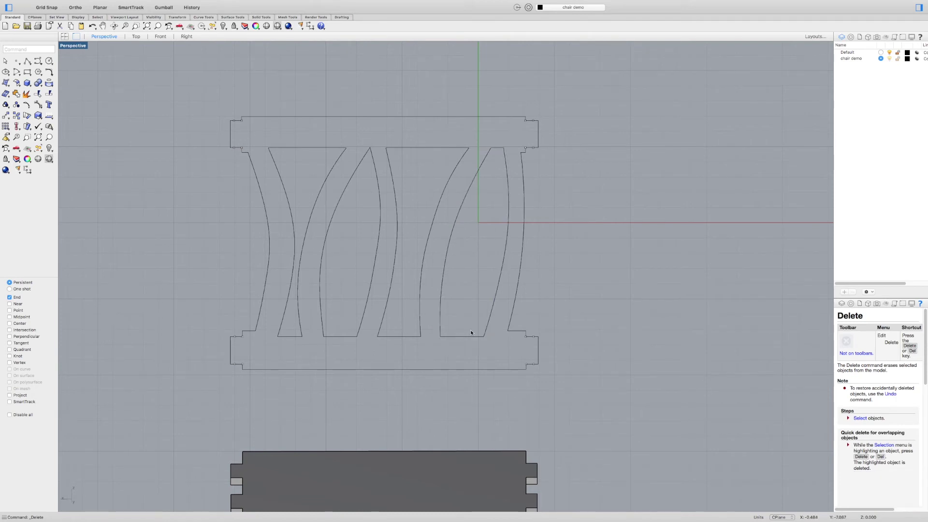
Create a planar surface from the back panel's outline and the four opening curves
{"action": "right_click_drag", "start_coordinate": [372, 332], "coordinate": [382, 321], "text": "shift"}
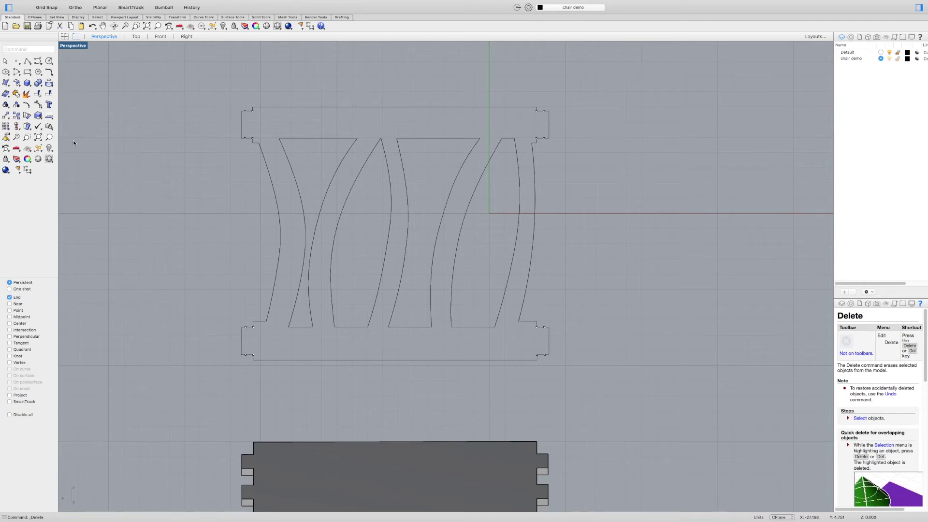
{"action": "scroll", "coordinate": [879, 387], "scroll_direction": "down", "scroll_amount": 5}
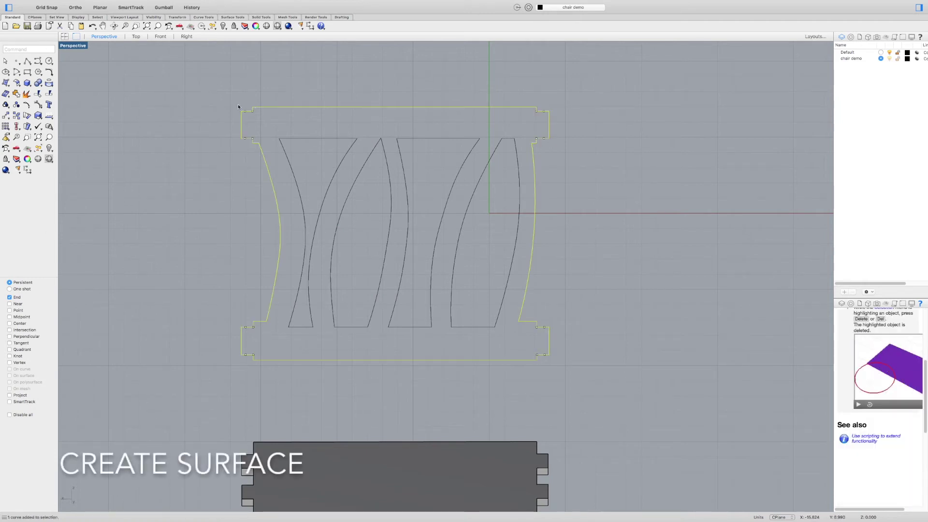
{"action": "left_click_drag", "start_coordinate": [187, 85], "coordinate": [593, 392]}
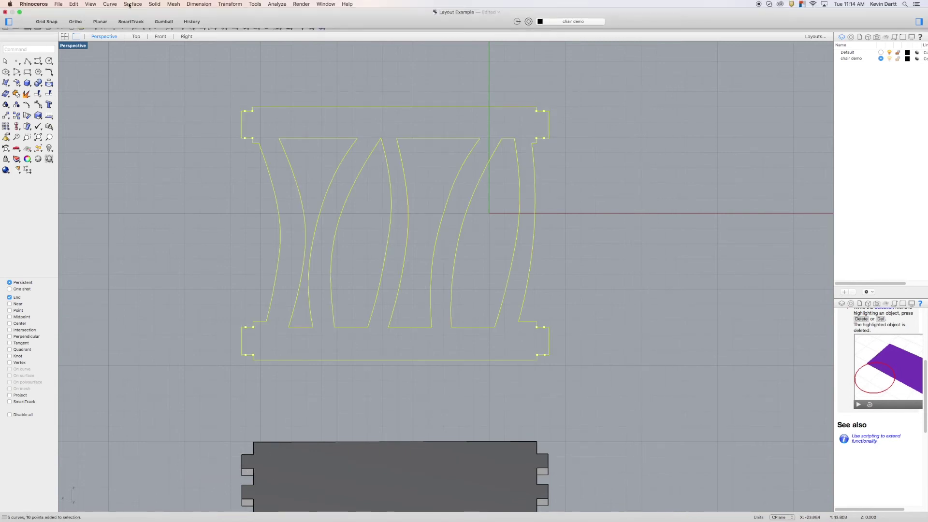
{"action": "left_click", "coordinate": [130, 5]}
{"action": "left_click", "coordinate": [143, 80]}
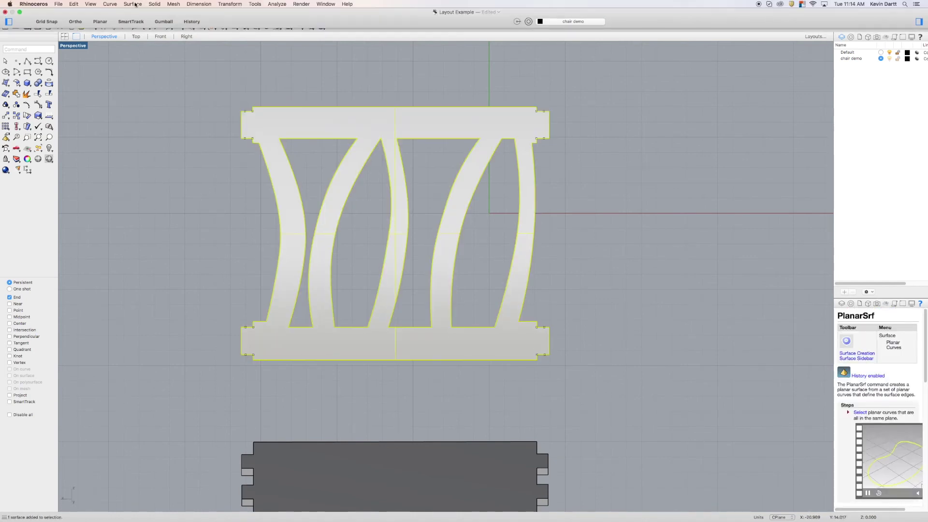
Extrude the back panel surface as a solid with a distance of -.5
{"action": "left_click", "coordinate": [155, 4]}
{"action": "mouse_move", "coordinate": [217, 129]}
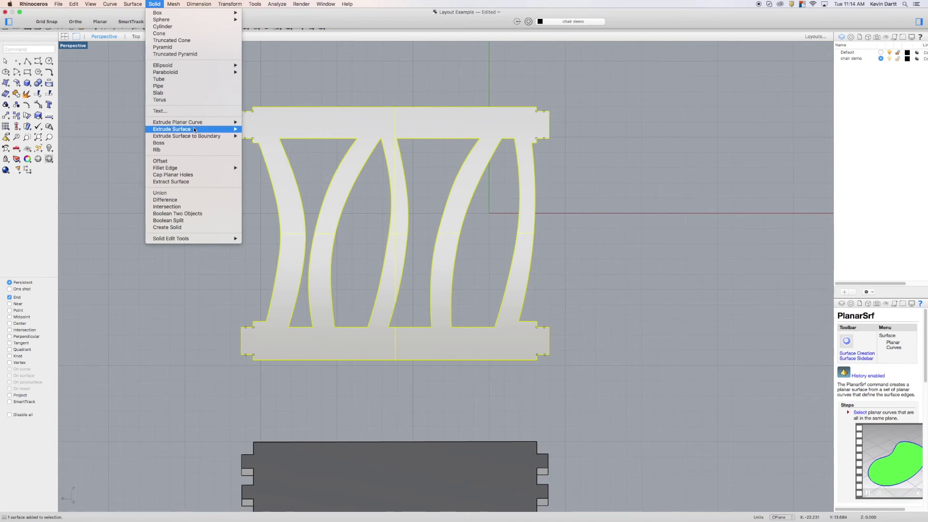
{"action": "left_click", "coordinate": [249, 130]}
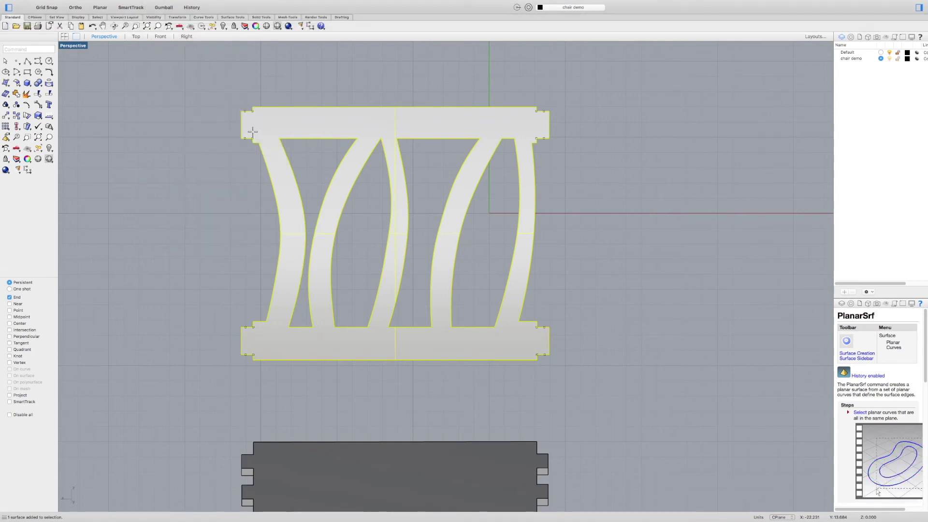
{"action": "left_click", "coordinate": [21, 73]}
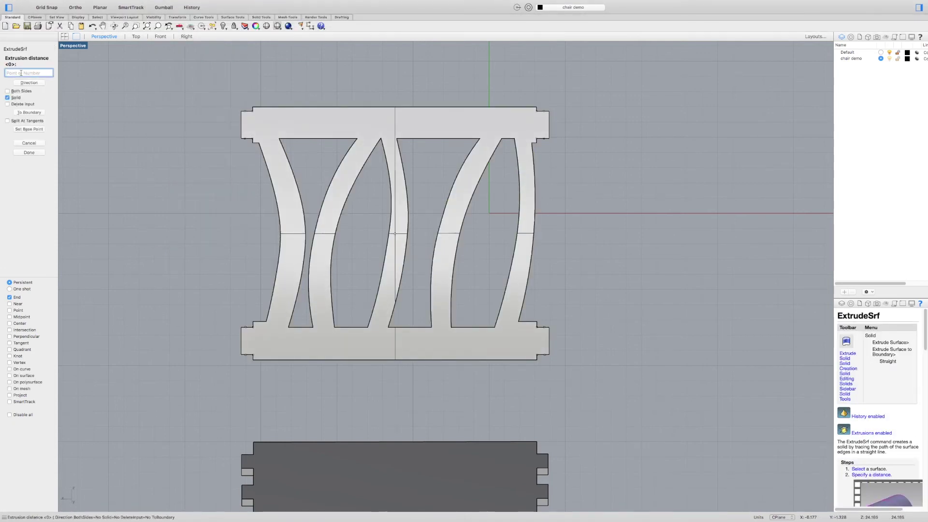
{"action": "type", "text": "-.5"}
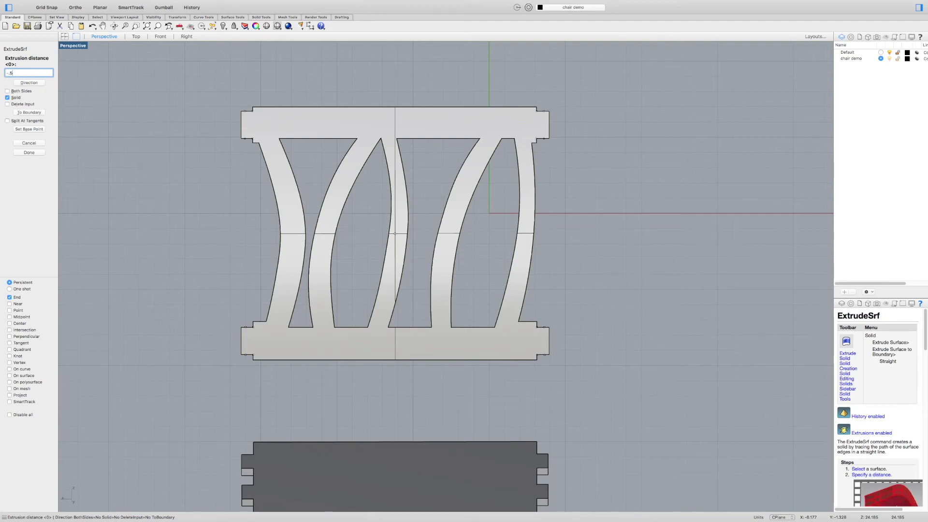
{"action": "left_click", "coordinate": [29, 153]}
{"action": "left_click", "coordinate": [98, 162]}
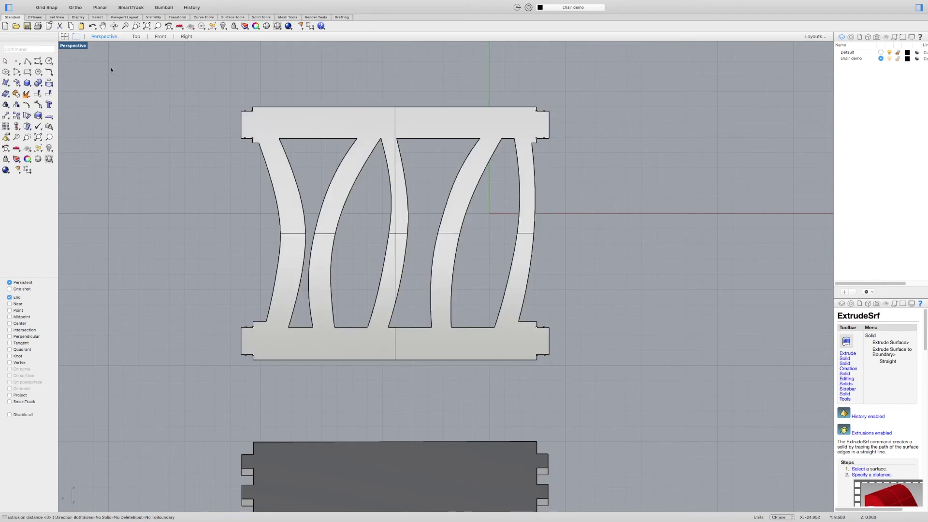
Return to the Perspective view and examine the extruded back panel together with the seat and rods
{"action": "left_click", "coordinate": [91, 4]}
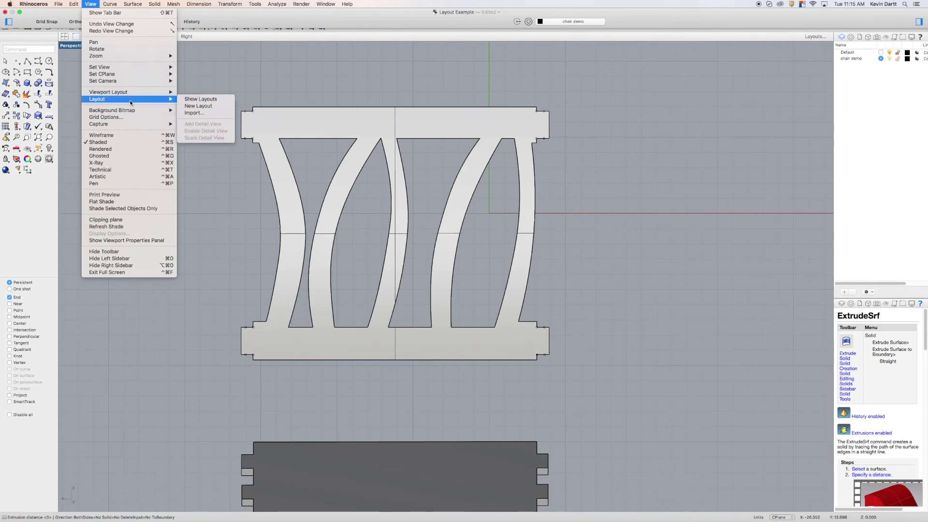
{"action": "left_click", "coordinate": [201, 137]}
{"action": "right_click_drag", "start_coordinate": [235, 167], "coordinate": [118, 147]}
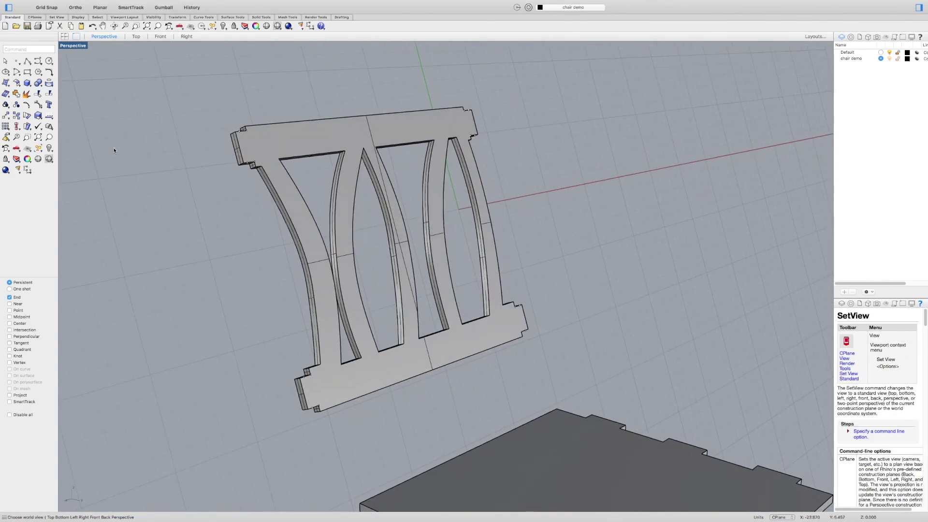
{"action": "scroll", "coordinate": [129, 151], "scroll_direction": "down", "scroll_amount": 5}
{"action": "scroll", "coordinate": [129, 148], "scroll_direction": "up", "scroll_amount": 3}
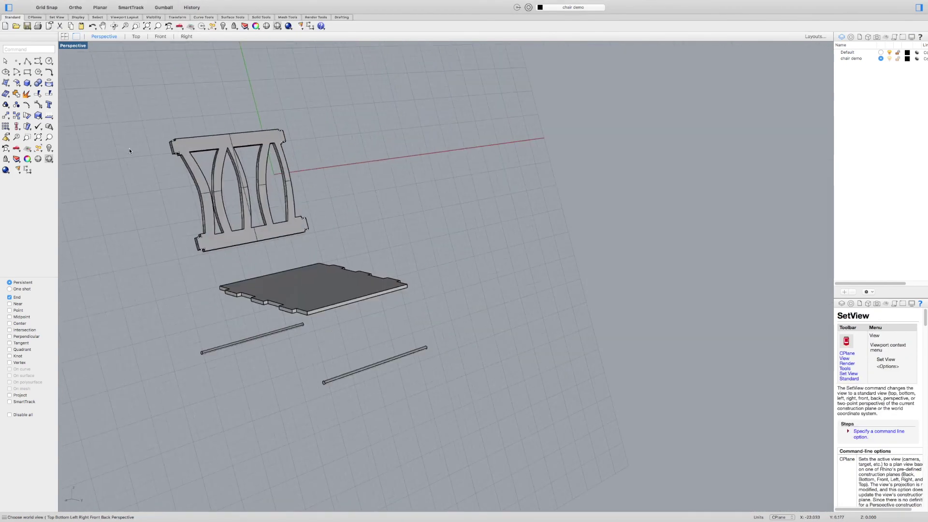
Show the hidden side panels of the rocking chair
{"action": "left_click", "coordinate": [58, 4]}
{"action": "mouse_move", "coordinate": [126, 77]}
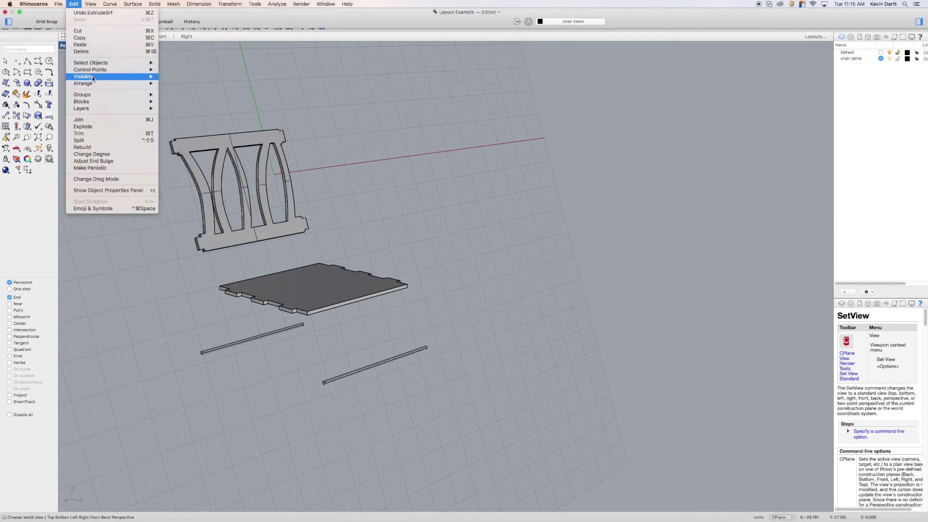
{"action": "left_click", "coordinate": [192, 83]}
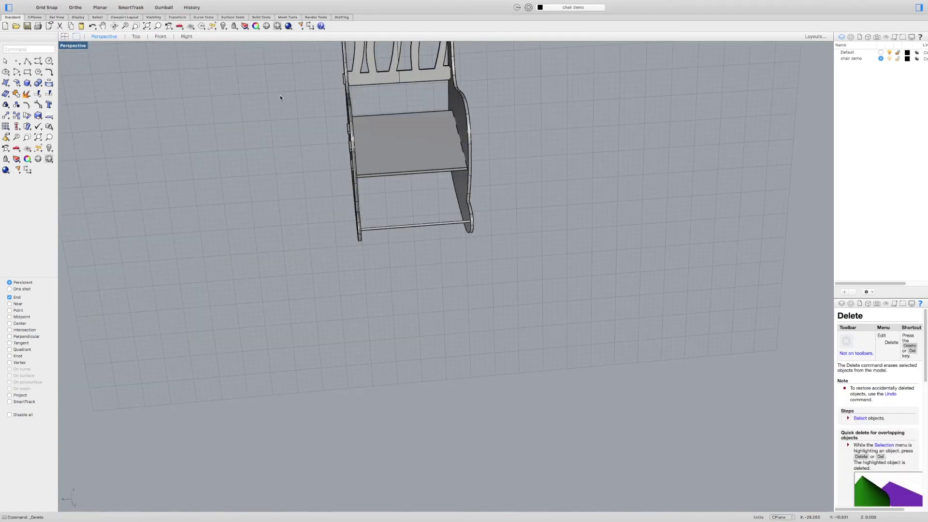
Examine how the back panel's tabs fit the side panels' slots, both close up and around the whole assembled chair
{"action": "scroll", "coordinate": [314, 87], "scroll_direction": "up", "scroll_amount": 3}
{"action": "scroll", "coordinate": [338, 84], "scroll_direction": "down", "scroll_amount": 4}
{"action": "scroll", "coordinate": [364, 69], "scroll_direction": "up", "scroll_amount": 6}
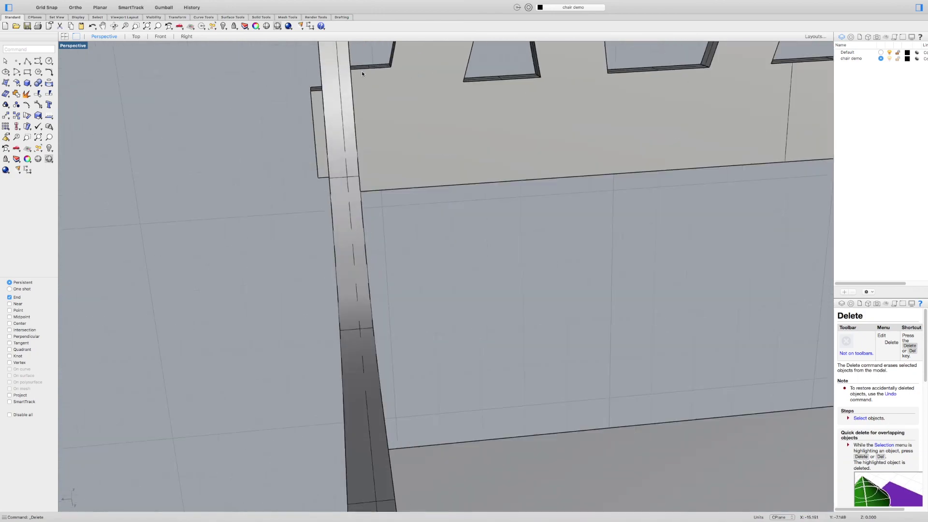
{"action": "scroll", "coordinate": [361, 71], "scroll_direction": "down", "scroll_amount": 2}
{"action": "scroll", "coordinate": [359, 72], "scroll_direction": "down", "scroll_amount": 5}
{"action": "right_click_drag", "start_coordinate": [360, 72], "coordinate": [354, 203]}
{"action": "scroll", "coordinate": [355, 204], "scroll_direction": "up", "scroll_amount": 3}
{"action": "scroll", "coordinate": [358, 173], "scroll_direction": "down", "scroll_amount": 6}
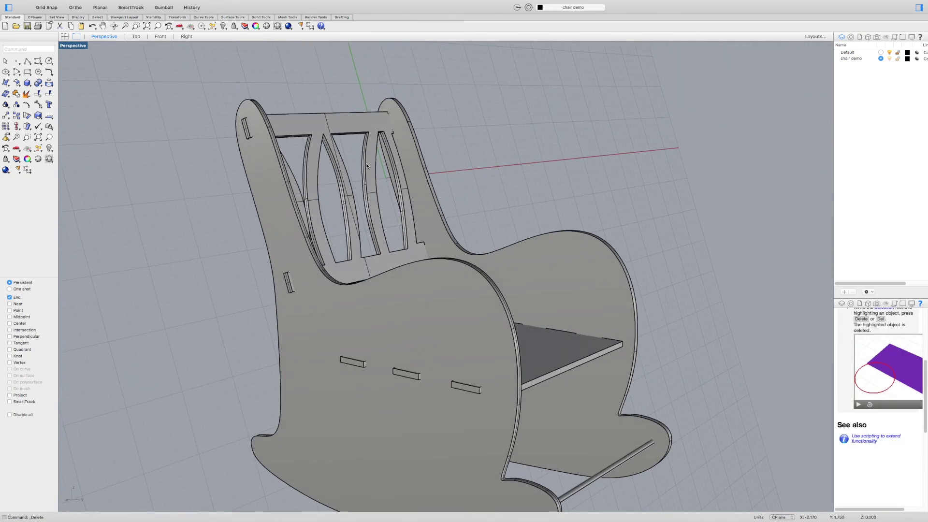
{"action": "scroll", "coordinate": [367, 168], "scroll_direction": "up", "scroll_amount": 2}
{"action": "scroll", "coordinate": [395, 207], "scroll_direction": "down", "scroll_amount": 3}
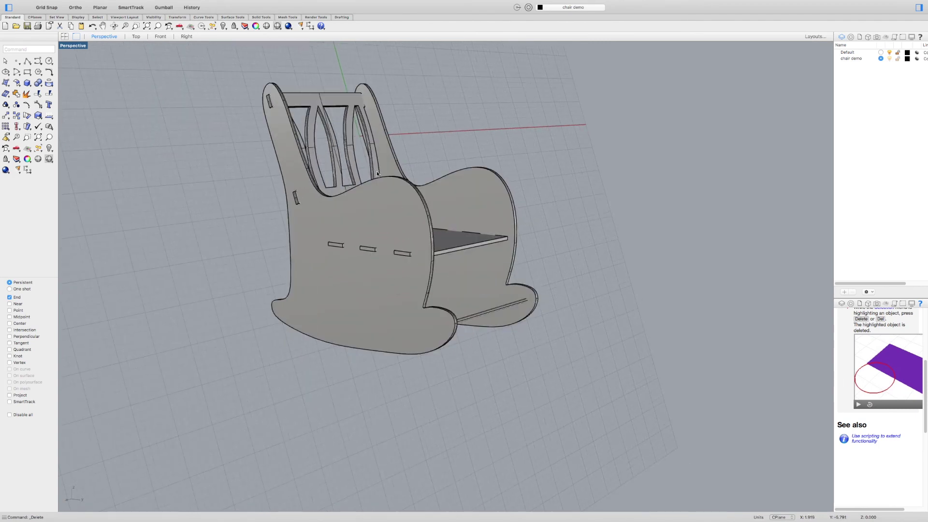
{"action": "scroll", "coordinate": [395, 206], "scroll_direction": "up", "scroll_amount": 3}
{"action": "right_click_drag", "start_coordinate": [395, 207], "coordinate": [365, 191]}
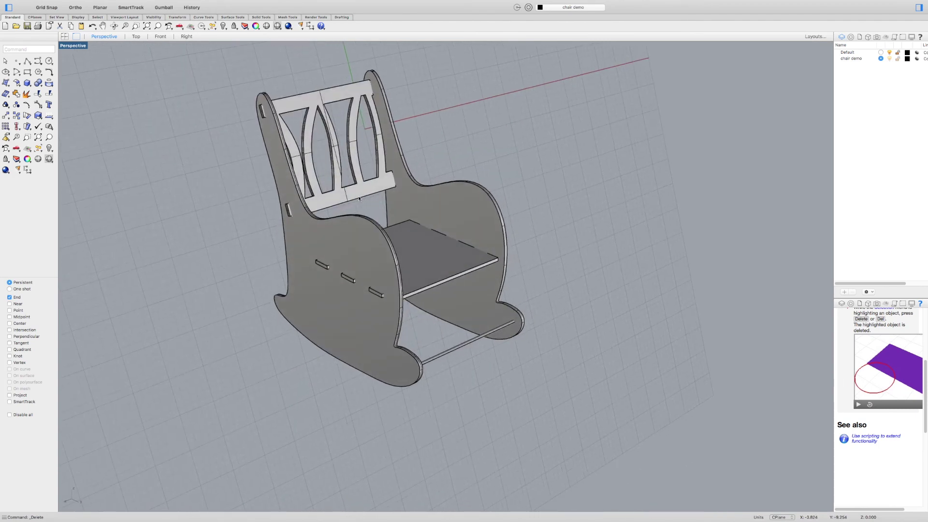
Select the near and far side panels one at a time to check each as a separate part
{"action": "left_click", "coordinate": [343, 235]}
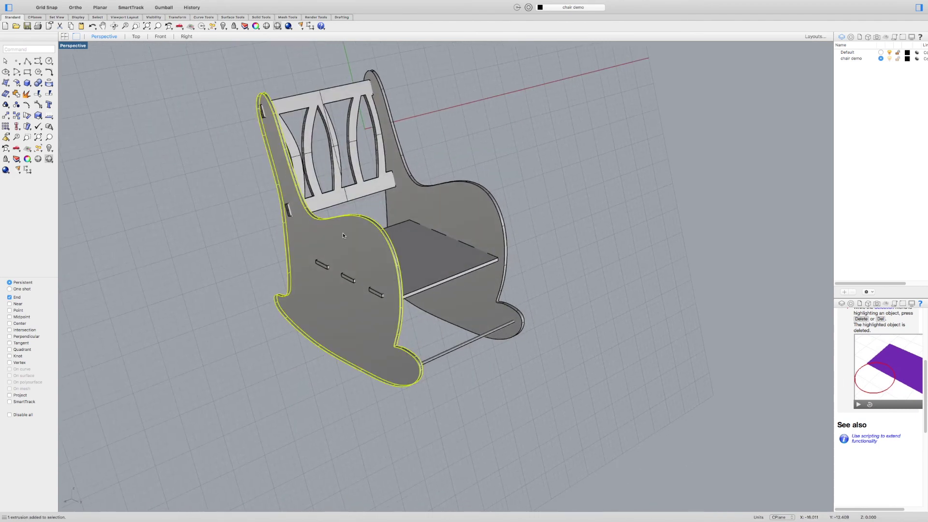
{"action": "left_click", "coordinate": [433, 292]}
{"action": "left_click", "coordinate": [479, 190]}
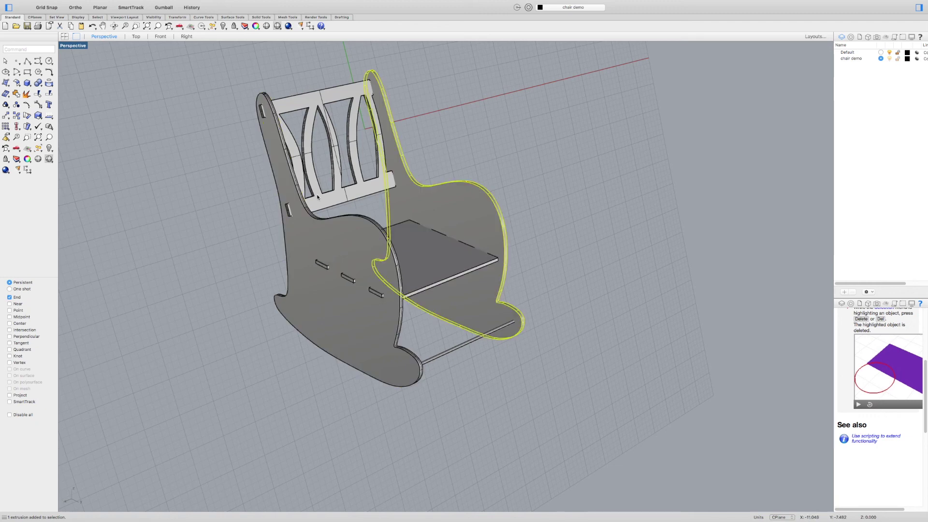